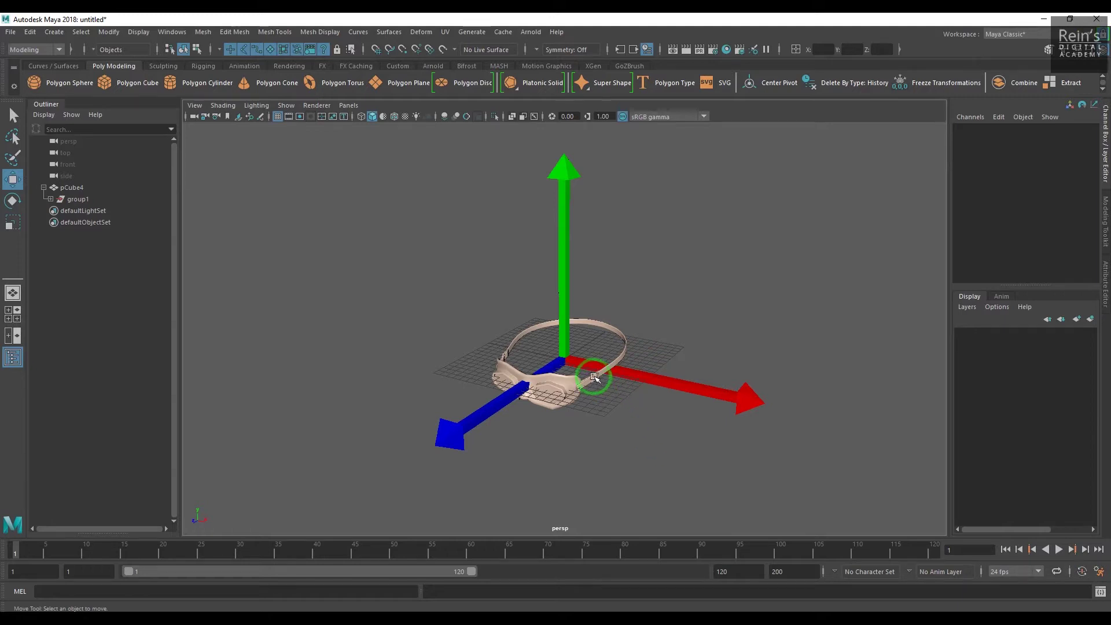
- Orbit around the goggles, select them, slide them along X, then undo the move
{"action": "left_click_drag", "start_coordinate": [595, 379], "coordinate": [632, 413], "text": "alt"}
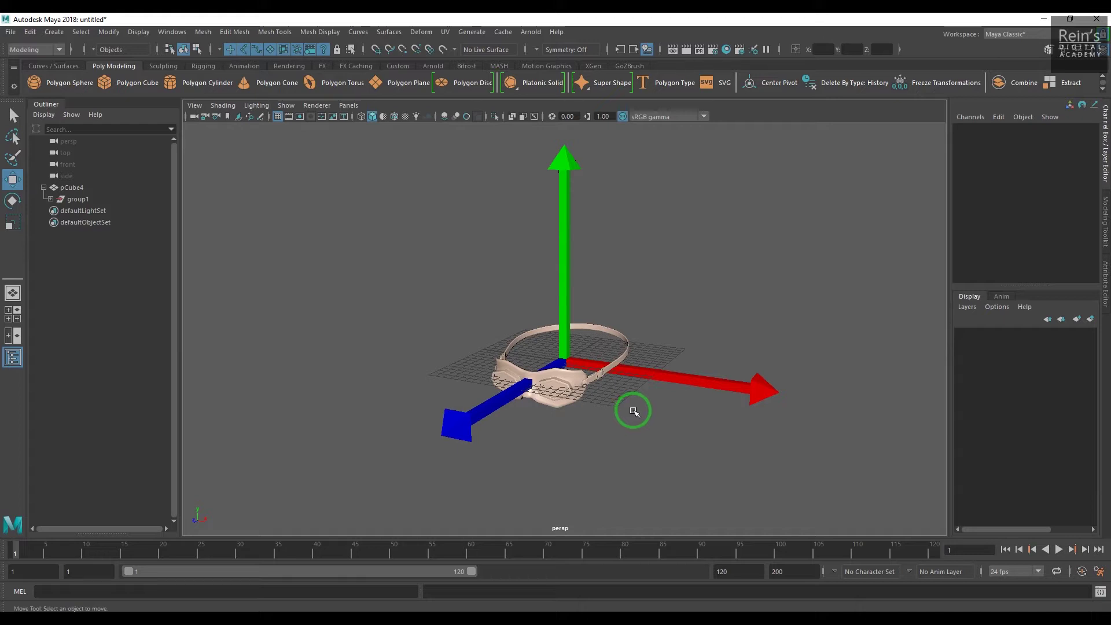
{"action": "mouse_move", "coordinate": [612, 434]}
{"action": "left_mouse_down", "text": "alt"}
{"action": "mouse_move", "coordinate": [748, 425]}
{"action": "mouse_move", "coordinate": [659, 430]}
{"action": "left_mouse_up", "text": "alt"}
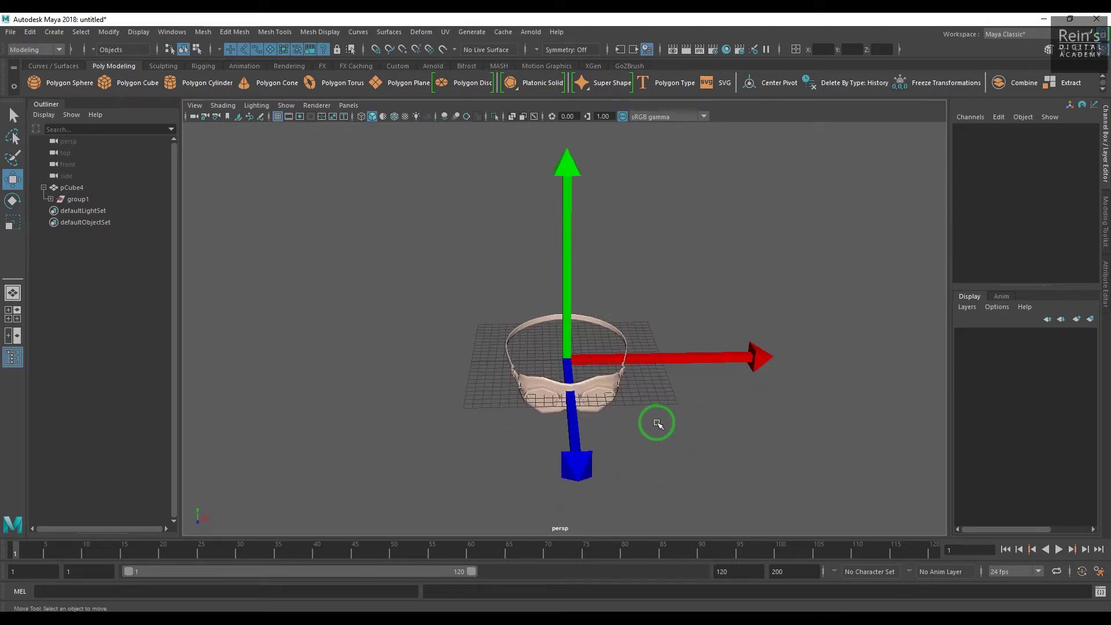
{"action": "left_click", "coordinate": [684, 377]}
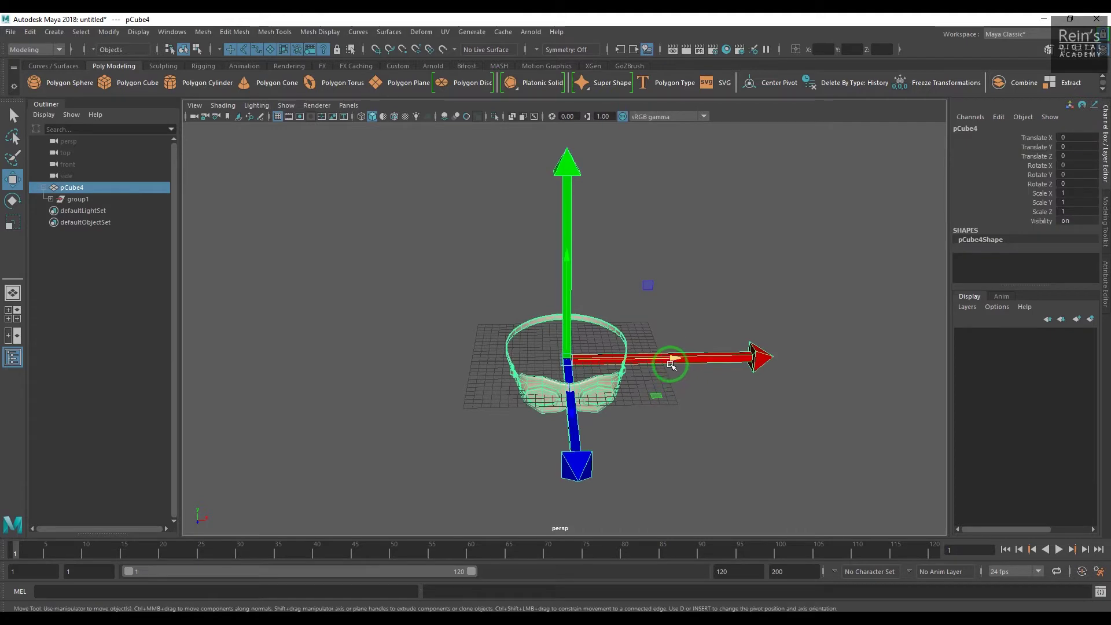
{"action": "left_click_drag", "start_coordinate": [671, 365], "coordinate": [577, 369]}
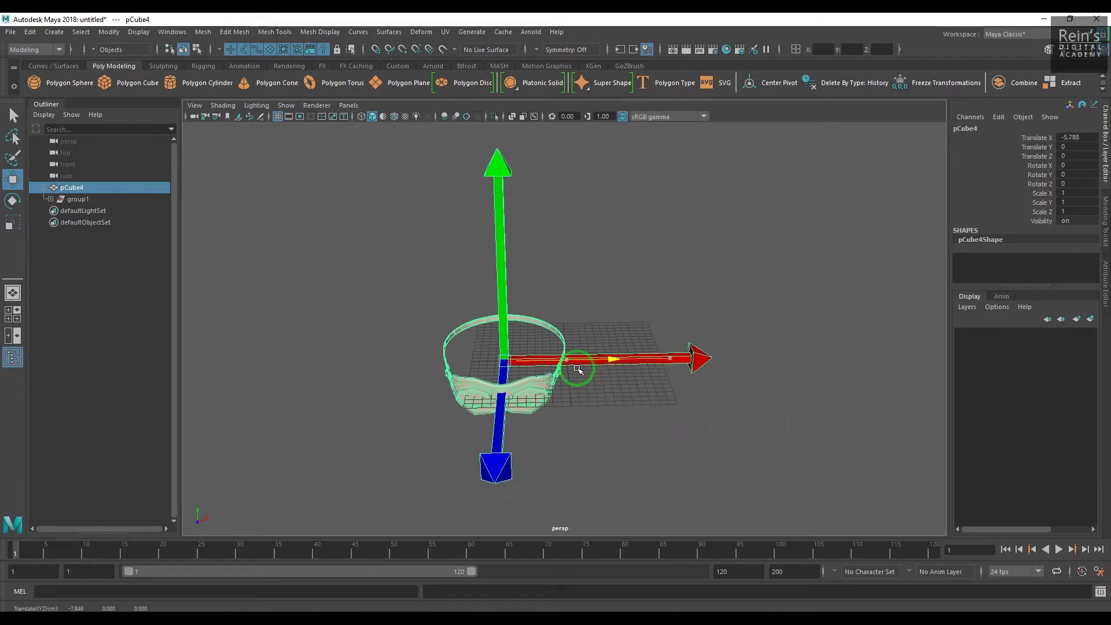
{"action": "key", "text": "ctrl+z"}
{"action": "key", "text": "ctrl+z"}
{"action": "key", "text": "ctrl+z"}
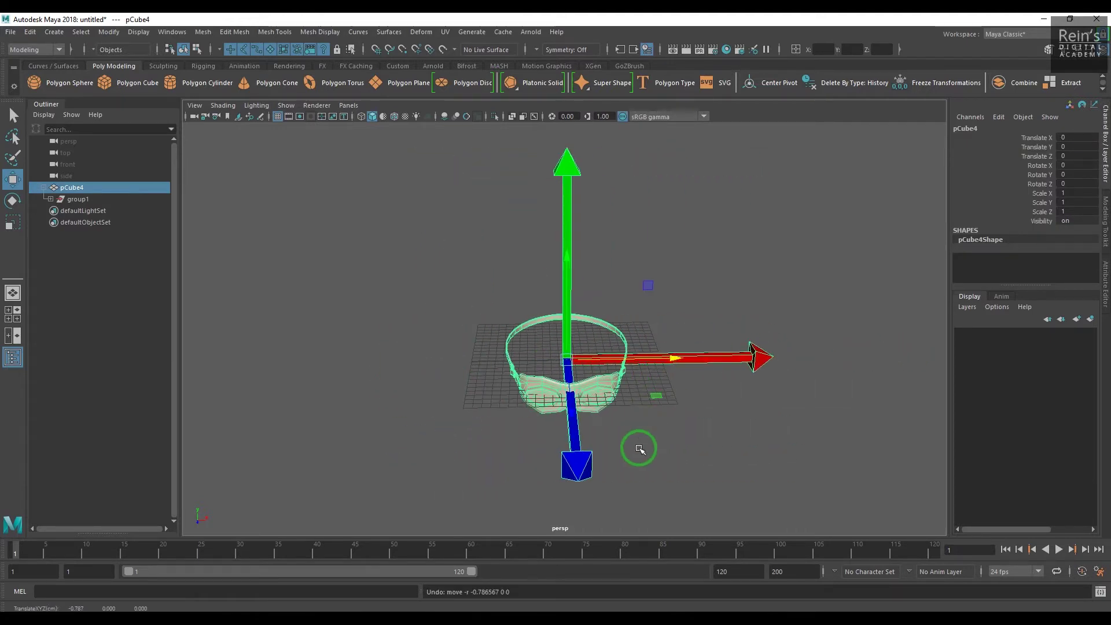
- Move the goggles along Z, raise them along Y, then bring them back down
{"action": "mouse_move", "coordinate": [639, 448]}
{"action": "left_mouse_down", "text": "alt"}
{"action": "mouse_move", "coordinate": [379, 459]}
{"action": "mouse_move", "coordinate": [629, 353]}
{"action": "mouse_move", "coordinate": [415, 463]}
{"action": "left_mouse_up", "text": "alt"}
{"action": "key", "text": "ctrl+z"}
{"action": "mouse_move", "coordinate": [565, 273]}
{"action": "left_mouse_down"}
{"action": "mouse_move", "coordinate": [565, 188]}
{"action": "mouse_move", "coordinate": [566, 315]}
{"action": "left_mouse_up"}
{"action": "key", "text": "ctrl+z"}
{"action": "left_click", "coordinate": [613, 405]}
{"action": "left_click_drag", "start_coordinate": [613, 404], "coordinate": [629, 472], "text": "alt"}
- Orbit to a front-facing angle, hide the Outliner, and switch to the Four View layout
{"action": "mouse_move", "coordinate": [613, 417]}
{"action": "left_mouse_down", "text": "alt"}
{"action": "mouse_move", "coordinate": [551, 426]}
{"action": "mouse_move", "coordinate": [616, 408]}
{"action": "left_mouse_up", "text": "alt"}
{"action": "left_click_drag", "start_coordinate": [695, 414], "coordinate": [579, 414], "text": "alt"}
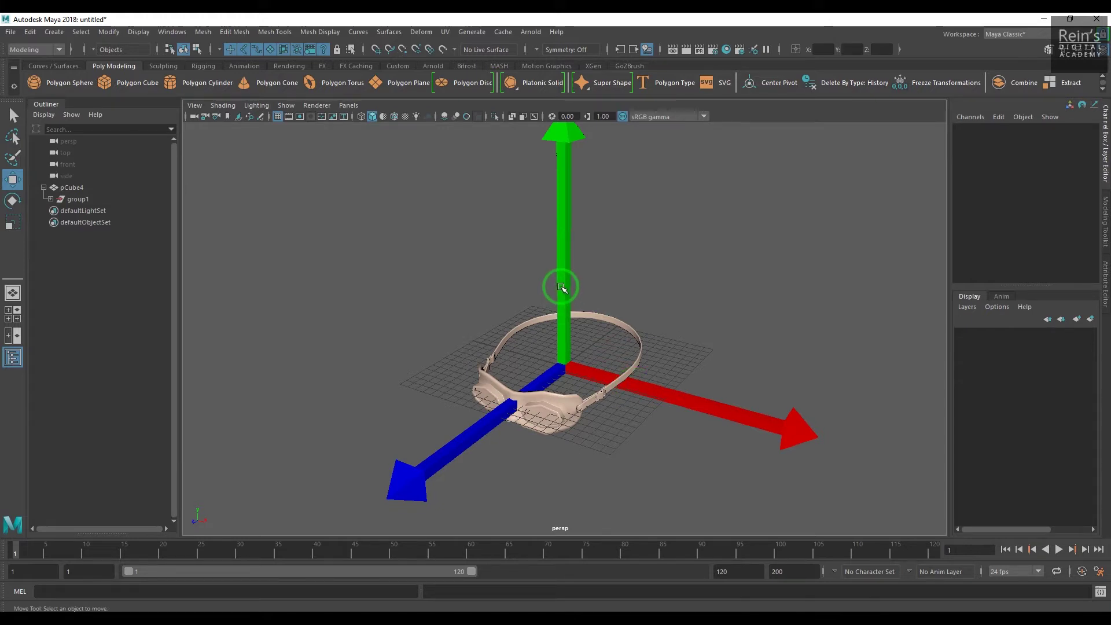
{"action": "left_click_drag", "start_coordinate": [595, 443], "coordinate": [628, 440], "text": "alt"}
{"action": "left_click", "coordinate": [47, 107]}
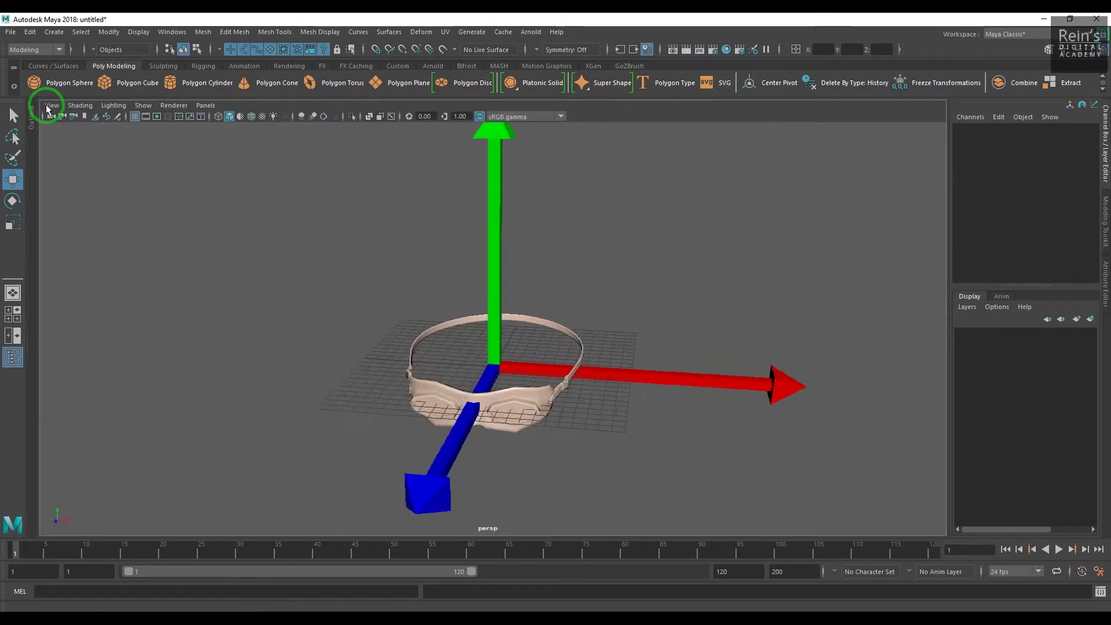
{"action": "left_click", "coordinate": [15, 320]}
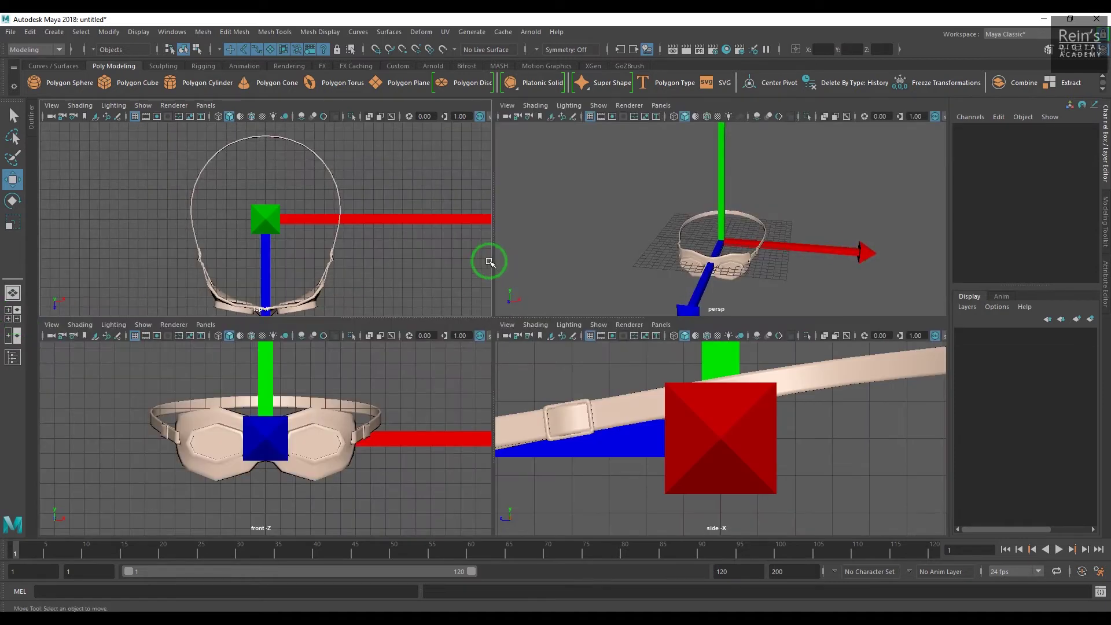
{"action": "scroll", "coordinate": [756, 243], "scroll_direction": "down", "scroll_amount": 3}
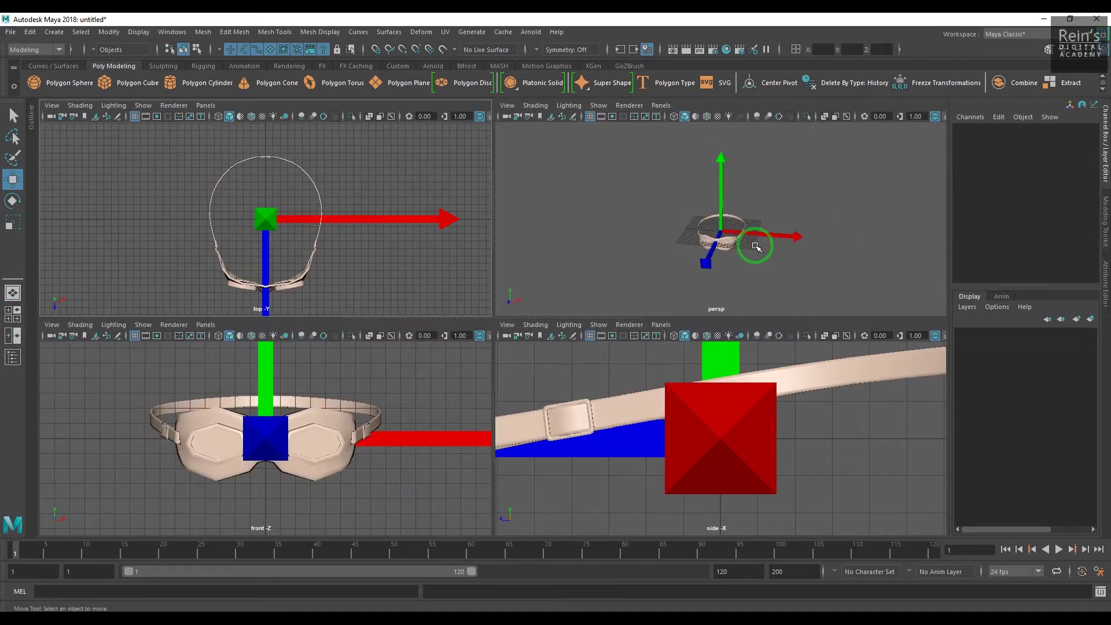
{"action": "scroll", "coordinate": [739, 466], "scroll_direction": "down", "scroll_amount": 3}
{"action": "scroll", "coordinate": [596, 486], "scroll_direction": "down", "scroll_amount": 3}
{"action": "scroll", "coordinate": [276, 479], "scroll_direction": "down", "scroll_amount": 2}
{"action": "scroll", "coordinate": [276, 479], "scroll_direction": "down", "scroll_amount": 3}
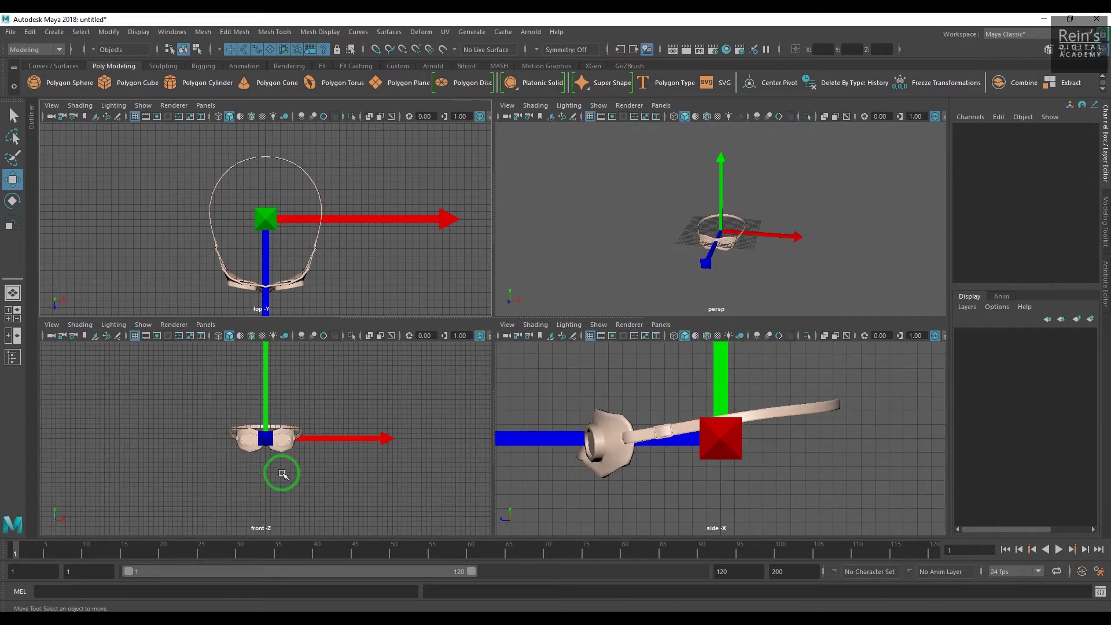
{"action": "left_click", "coordinate": [269, 439]}
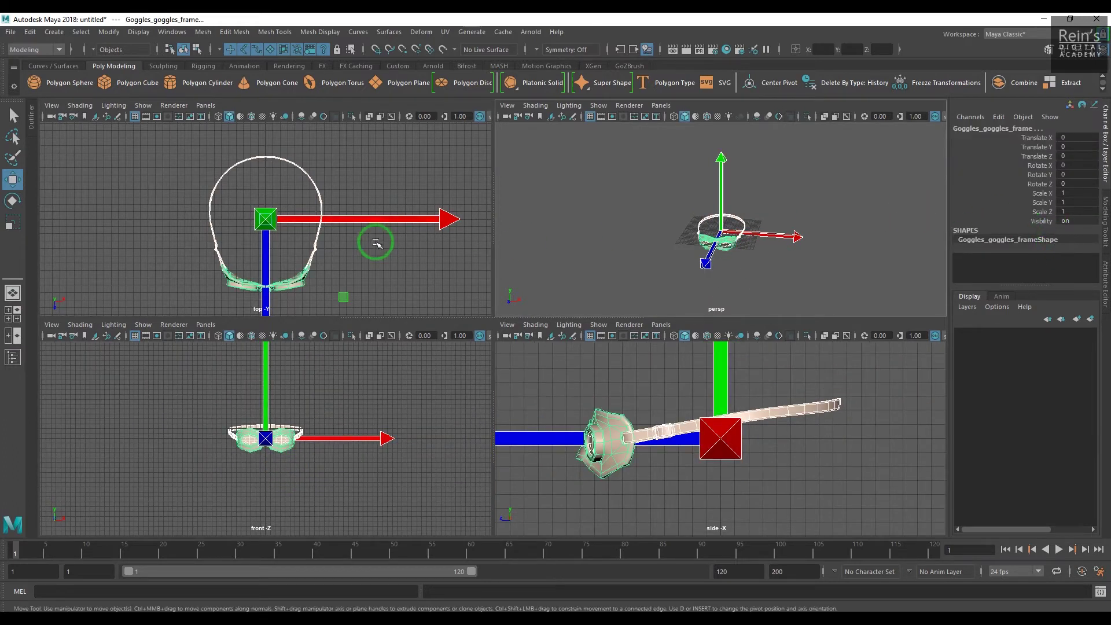
{"action": "scroll", "coordinate": [373, 243], "scroll_direction": "up", "scroll_amount": 2}
{"action": "left_click", "coordinate": [624, 232]}
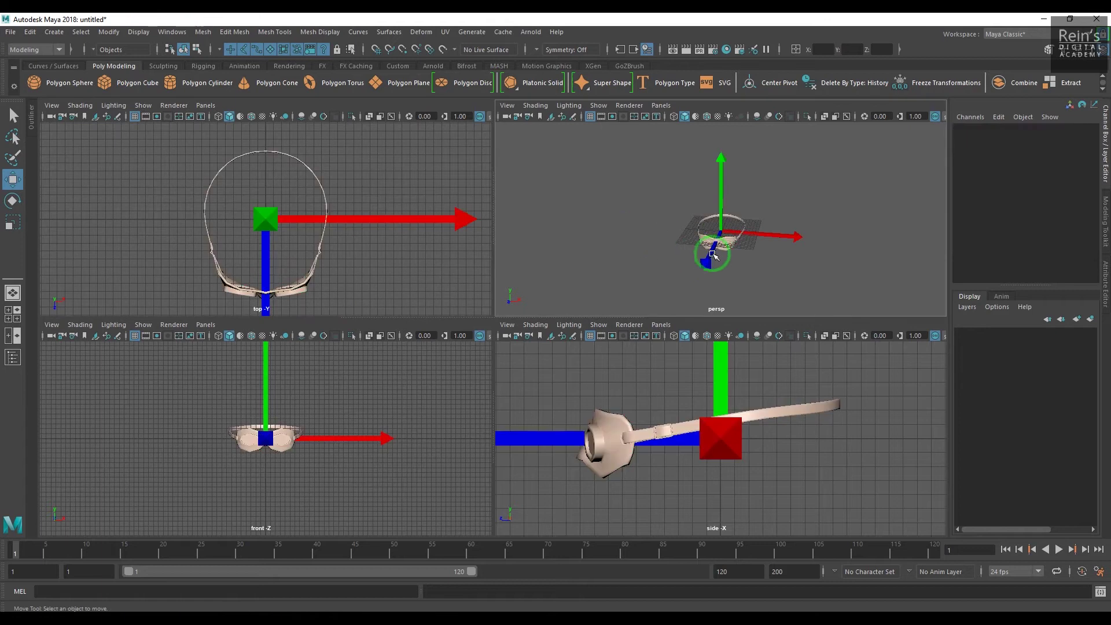
{"action": "mouse_move", "coordinate": [682, 248]}
{"action": "middle_mouse_down", "text": "alt"}
{"action": "mouse_move", "coordinate": [687, 228]}
{"action": "mouse_move", "coordinate": [756, 258]}
{"action": "middle_mouse_up", "text": "alt"}
{"action": "mouse_move", "coordinate": [756, 259]}
{"action": "left_mouse_down", "text": "alt"}
{"action": "mouse_move", "coordinate": [737, 265]}
{"action": "mouse_move", "coordinate": [727, 166]}
{"action": "left_mouse_up", "text": "alt"}
{"action": "mouse_move", "coordinate": [658, 235]}
{"action": "left_mouse_down", "text": "alt"}
{"action": "mouse_move", "coordinate": [770, 218]}
{"action": "mouse_move", "coordinate": [713, 194]}
{"action": "mouse_move", "coordinate": [776, 217]}
{"action": "mouse_move", "coordinate": [742, 243]}
{"action": "left_mouse_up", "text": "alt"}
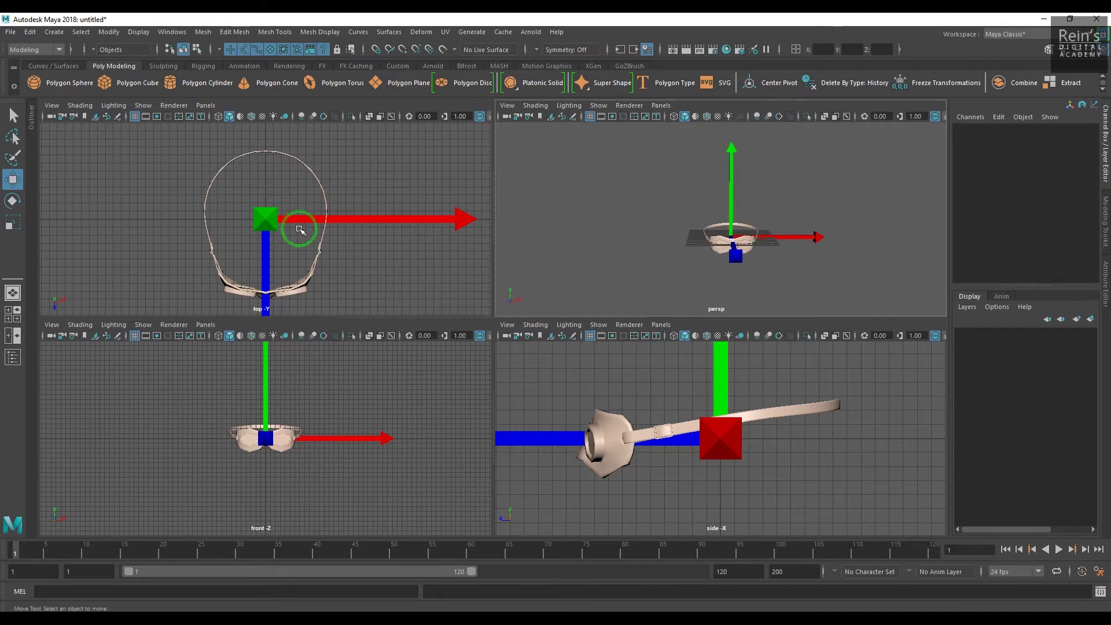
{"action": "scroll", "coordinate": [299, 213], "scroll_direction": "down", "scroll_amount": 1}
{"action": "scroll", "coordinate": [294, 197], "scroll_direction": "down", "scroll_amount": 2}
{"action": "scroll", "coordinate": [261, 209], "scroll_direction": "down", "scroll_amount": 1}
{"action": "scroll", "coordinate": [226, 225], "scroll_direction": "down", "scroll_amount": 1}
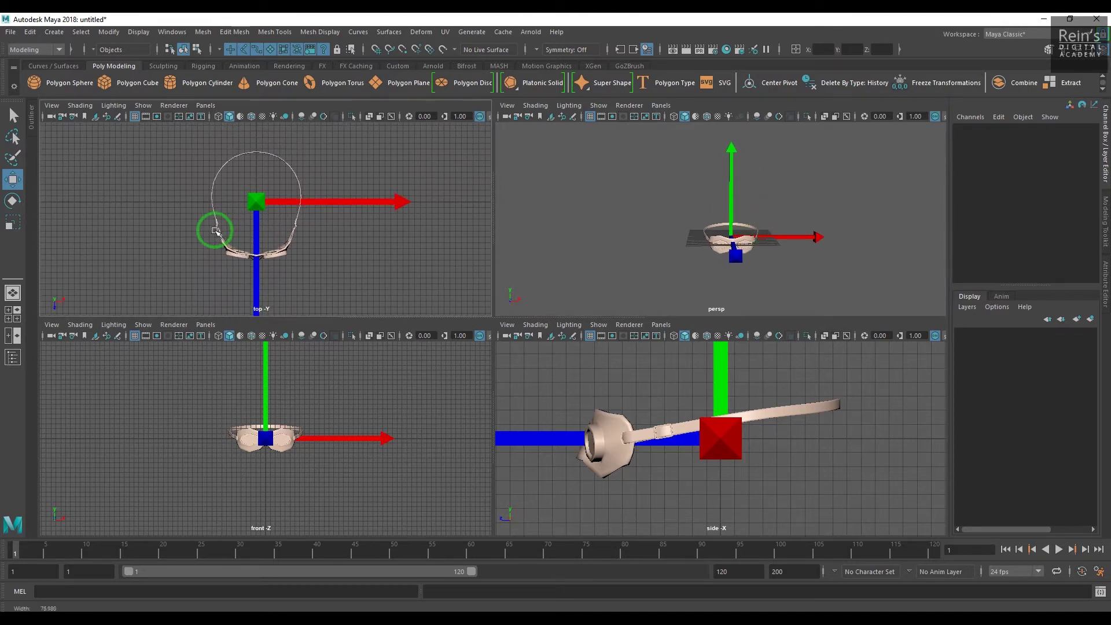
{"action": "middle_click_drag", "start_coordinate": [336, 446], "coordinate": [327, 466], "text": "alt"}
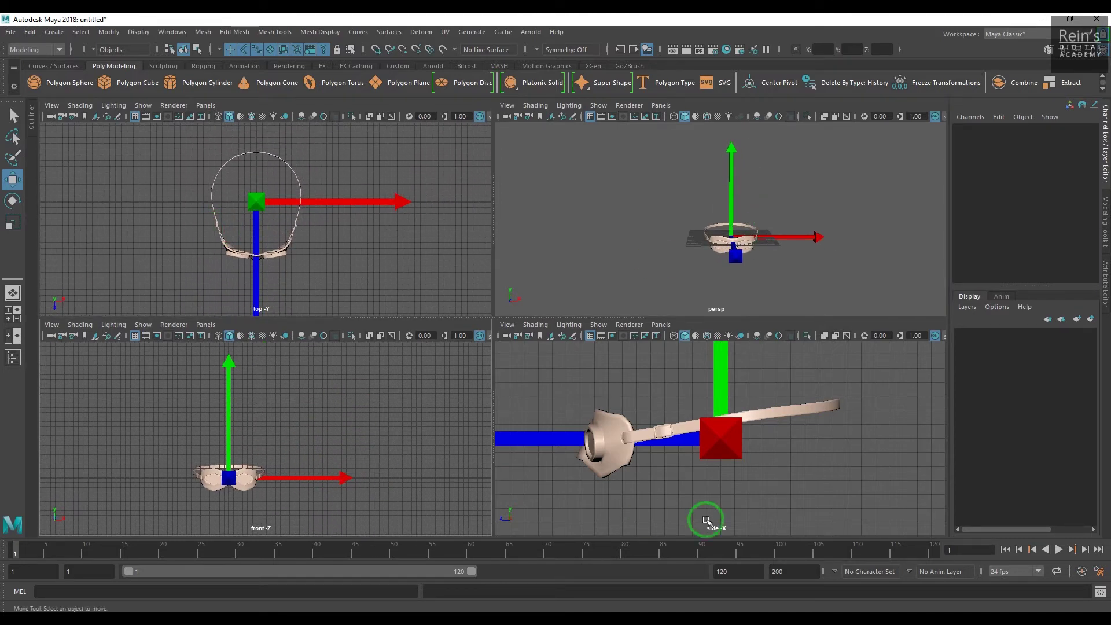
{"action": "middle_click_drag", "start_coordinate": [706, 519], "coordinate": [762, 492], "text": "alt"}
{"action": "mouse_move", "coordinate": [762, 492]}
{"action": "right_mouse_down", "text": "alt"}
{"action": "mouse_move", "coordinate": [789, 471]}
{"action": "mouse_move", "coordinate": [669, 461]}
{"action": "mouse_move", "coordinate": [745, 485]}
{"action": "mouse_move", "coordinate": [757, 474]}
{"action": "right_mouse_up", "text": "alt"}
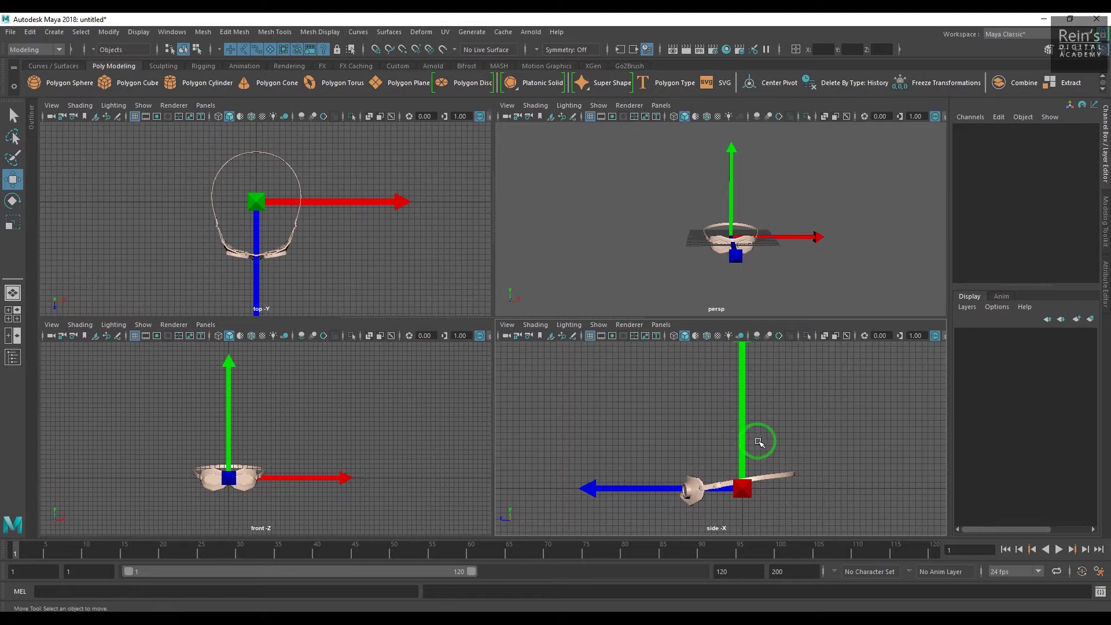
{"action": "mouse_move", "coordinate": [782, 260]}
{"action": "left_mouse_down", "text": "alt"}
{"action": "mouse_move", "coordinate": [759, 278]}
{"action": "mouse_move", "coordinate": [721, 255]}
{"action": "mouse_move", "coordinate": [751, 298]}
{"action": "left_mouse_up", "text": "alt"}
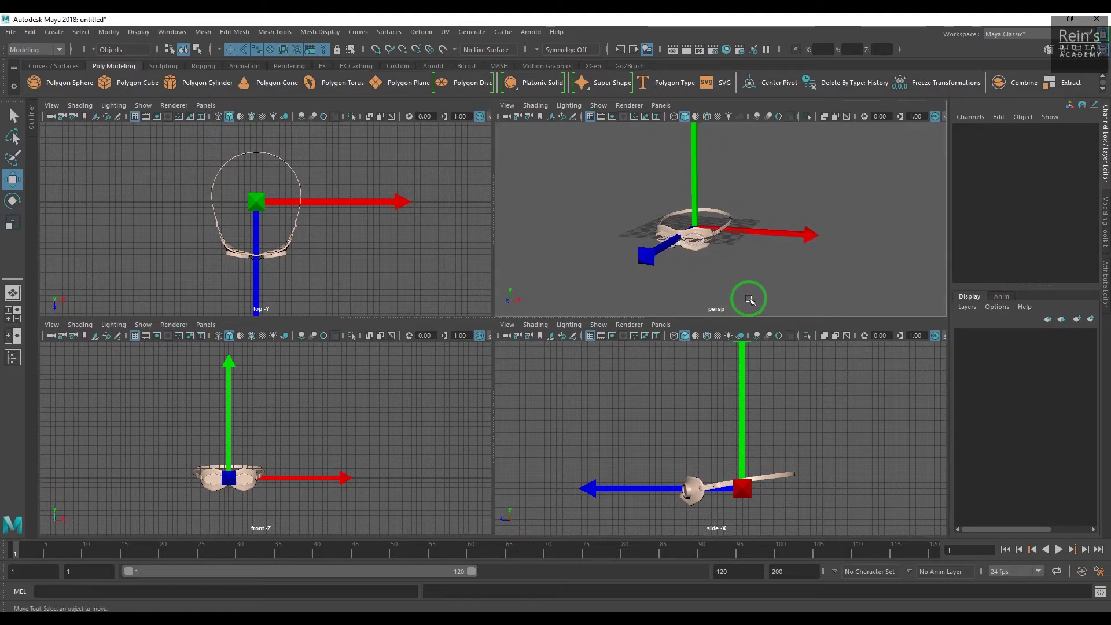
{"action": "right_click_drag", "start_coordinate": [753, 298], "coordinate": [772, 293], "text": "alt"}
{"action": "left_click_drag", "start_coordinate": [752, 275], "coordinate": [738, 280], "text": "alt"}
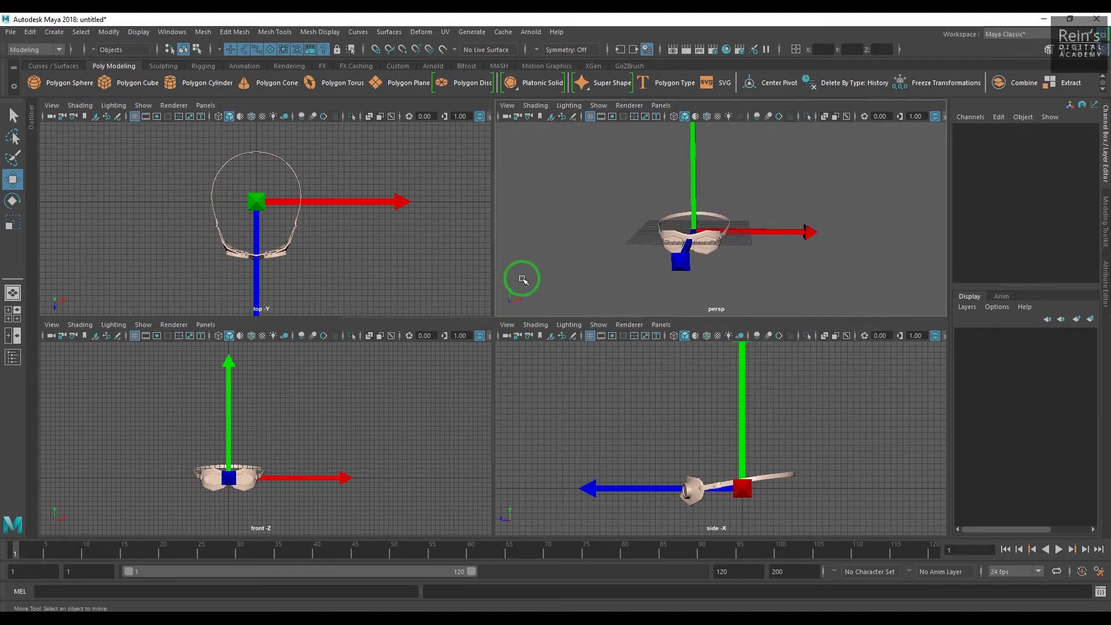
{"action": "mouse_move", "coordinate": [522, 279]}
{"action": "left_mouse_down", "text": "alt"}
{"action": "mouse_move", "coordinate": [541, 298]}
{"action": "mouse_move", "coordinate": [633, 275]}
{"action": "mouse_move", "coordinate": [535, 313]}
{"action": "mouse_move", "coordinate": [556, 309]}
{"action": "mouse_move", "coordinate": [558, 233]}
{"action": "mouse_move", "coordinate": [617, 270]}
{"action": "mouse_move", "coordinate": [567, 305]}
{"action": "mouse_move", "coordinate": [530, 298]}
{"action": "mouse_move", "coordinate": [544, 290]}
{"action": "mouse_move", "coordinate": [529, 303]}
{"action": "mouse_move", "coordinate": [626, 273]}
{"action": "left_mouse_up", "text": "alt"}
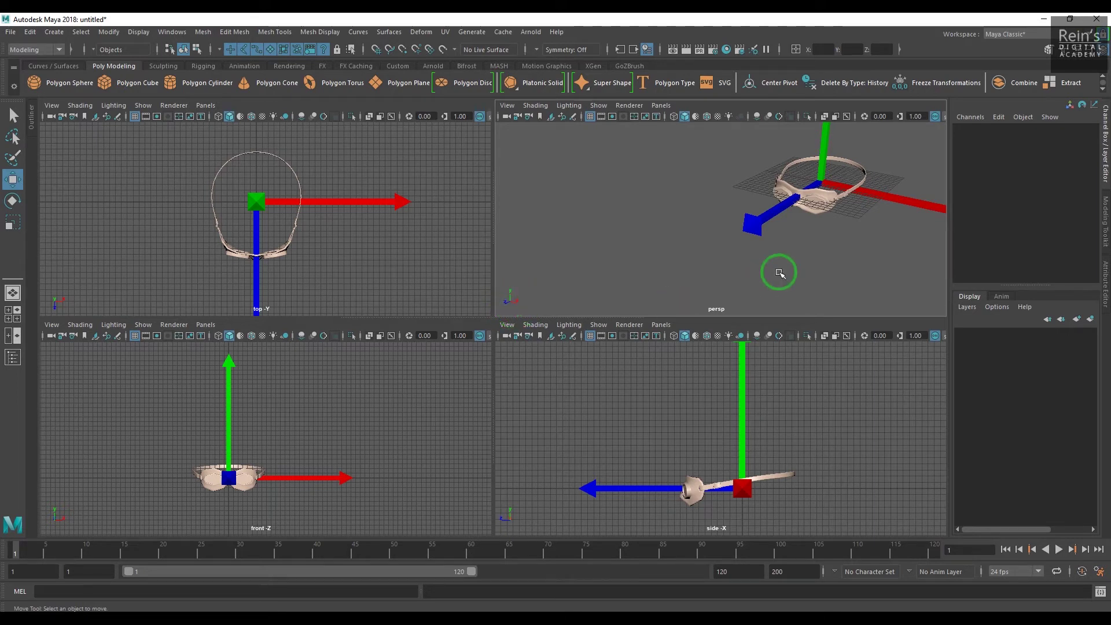
{"action": "left_click_drag", "start_coordinate": [819, 244], "coordinate": [726, 281], "text": "alt"}
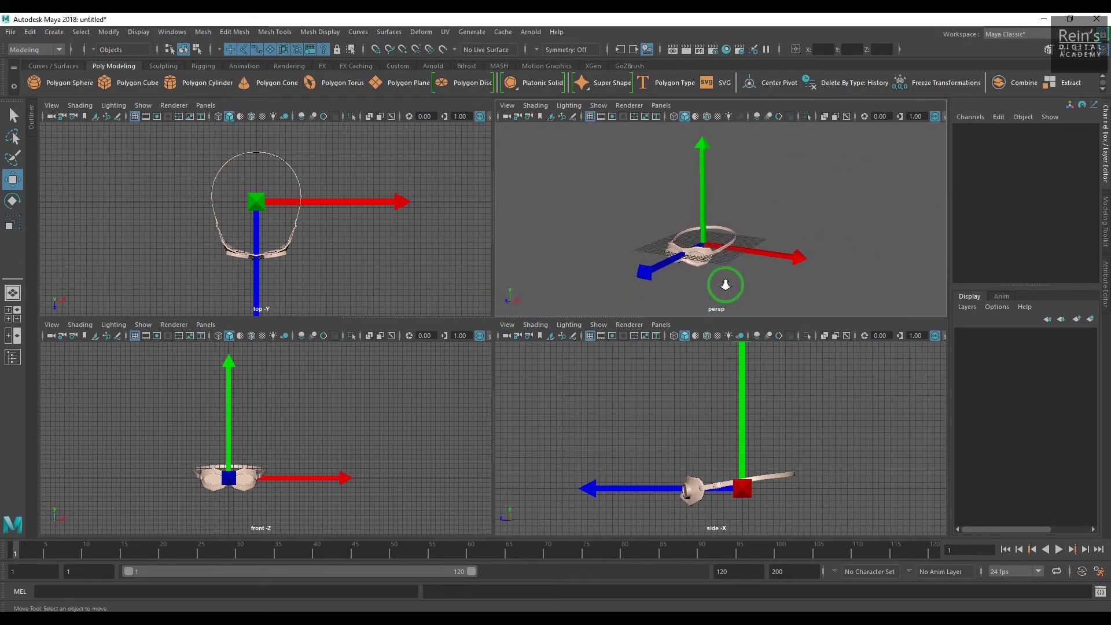
{"action": "right_click_drag", "start_coordinate": [726, 280], "coordinate": [744, 293], "text": "alt"}
{"action": "left_click_drag", "start_coordinate": [777, 237], "coordinate": [781, 293]}
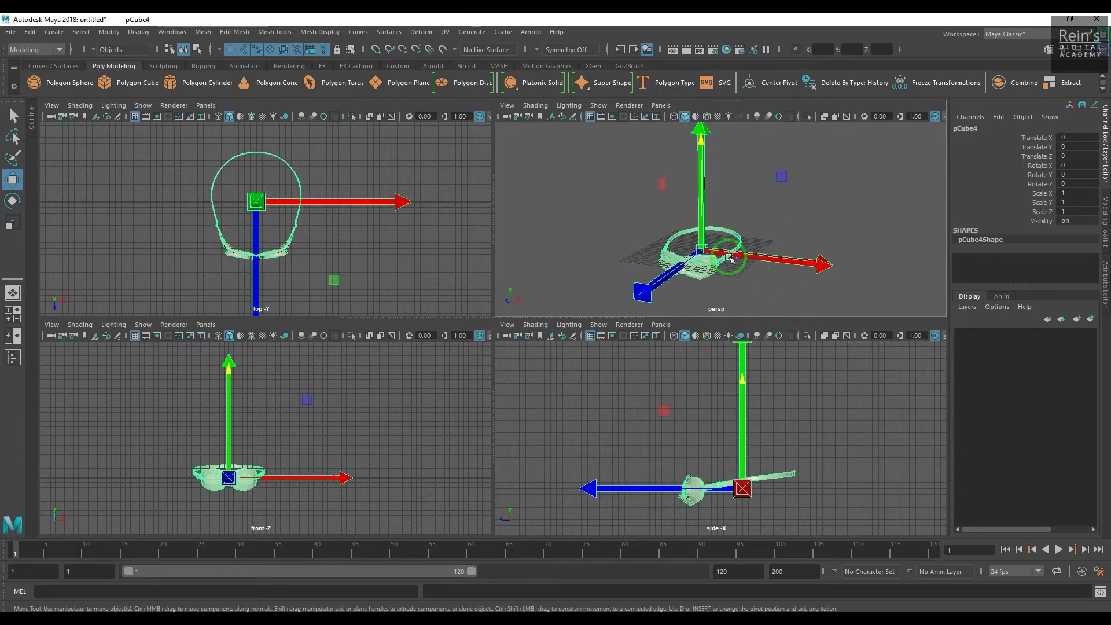
{"action": "left_click_drag", "start_coordinate": [730, 257], "coordinate": [638, 246]}
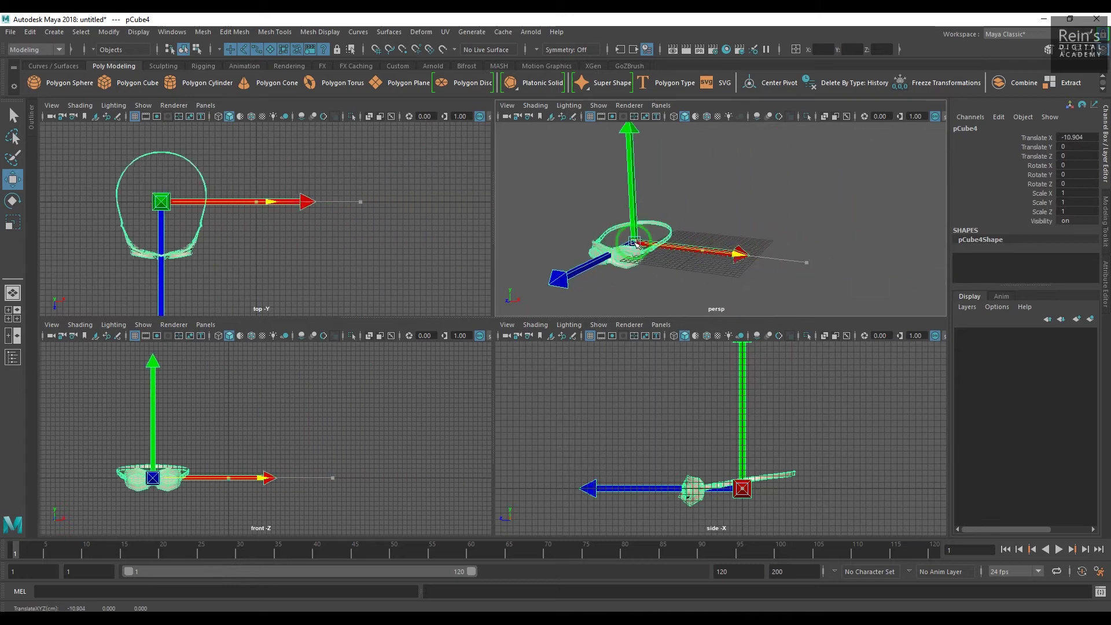
{"action": "mouse_move", "coordinate": [639, 246]}
{"action": "left_mouse_down"}
{"action": "mouse_move", "coordinate": [780, 277]}
{"action": "mouse_move", "coordinate": [705, 269]}
{"action": "left_mouse_up"}
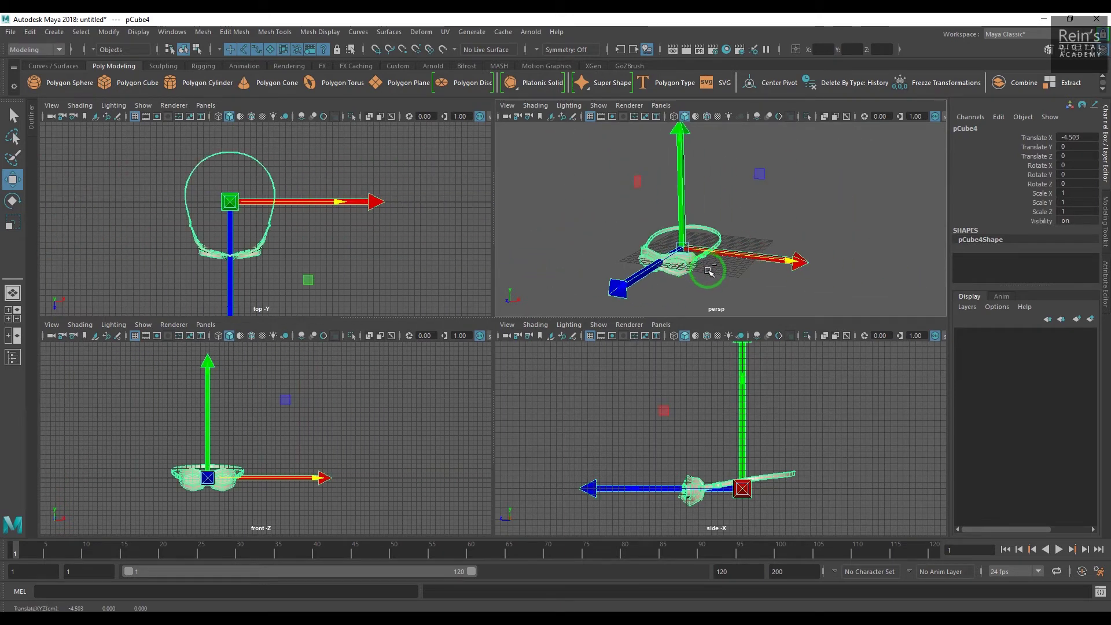
{"action": "left_click_drag", "start_coordinate": [709, 272], "coordinate": [764, 260]}
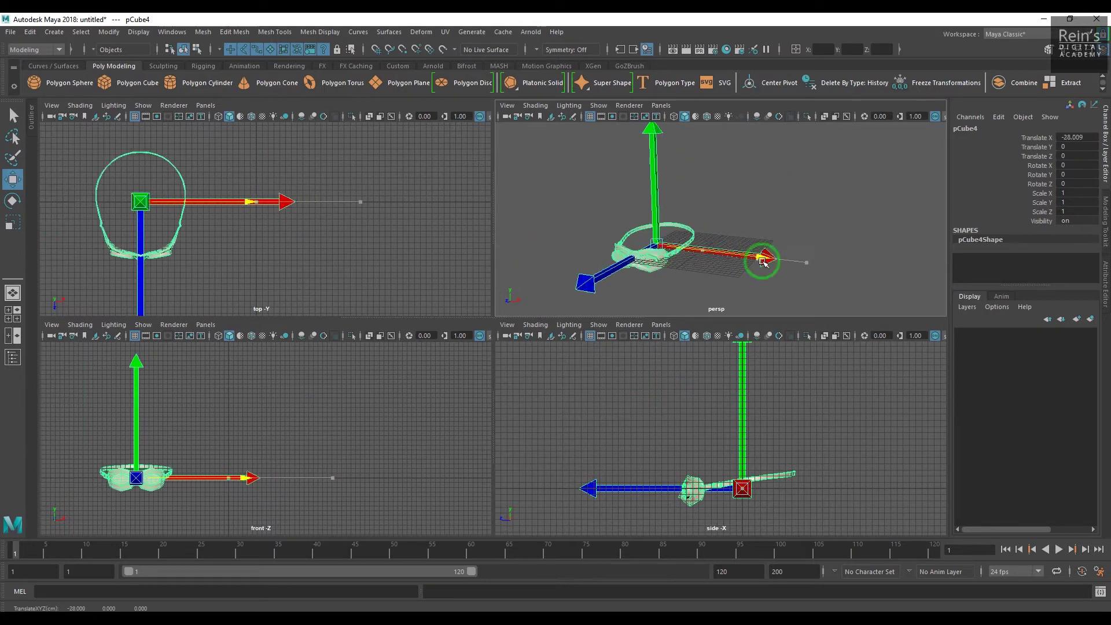
{"action": "left_click_drag", "start_coordinate": [764, 260], "coordinate": [793, 268]}
{"action": "mouse_move", "coordinate": [675, 236]}
{"action": "left_mouse_down", "text": "alt"}
{"action": "mouse_move", "coordinate": [698, 217]}
{"action": "mouse_move", "coordinate": [703, 188]}
{"action": "mouse_move", "coordinate": [700, 248]}
{"action": "mouse_move", "coordinate": [700, 159]}
{"action": "left_mouse_up", "text": "alt"}
{"action": "key", "text": "ctrl+z"}
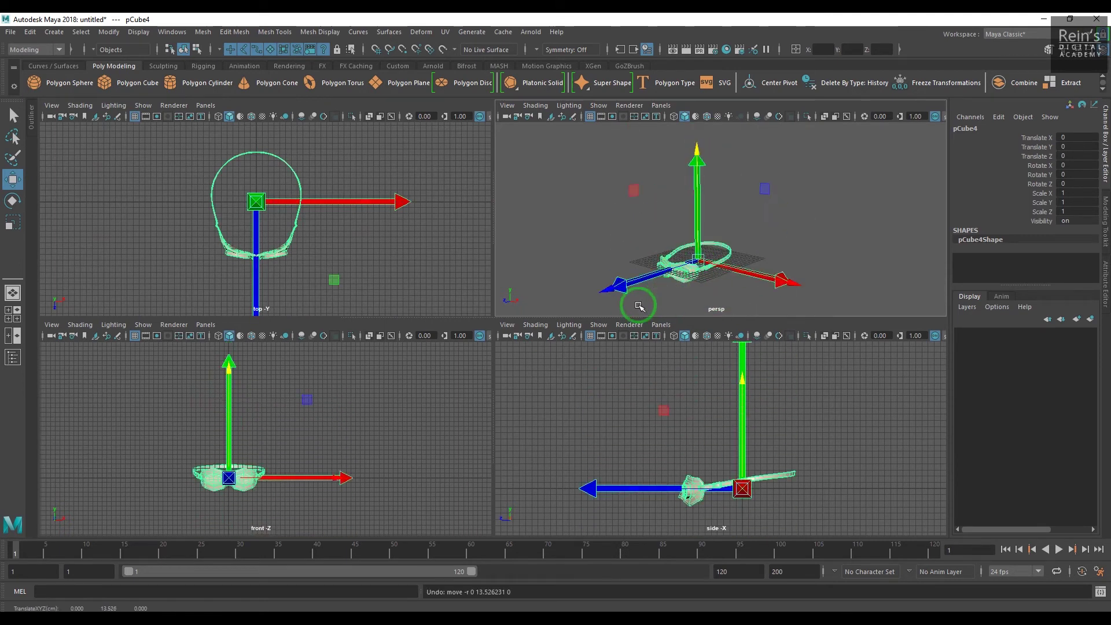
{"action": "left_click_drag", "start_coordinate": [643, 282], "coordinate": [593, 299]}
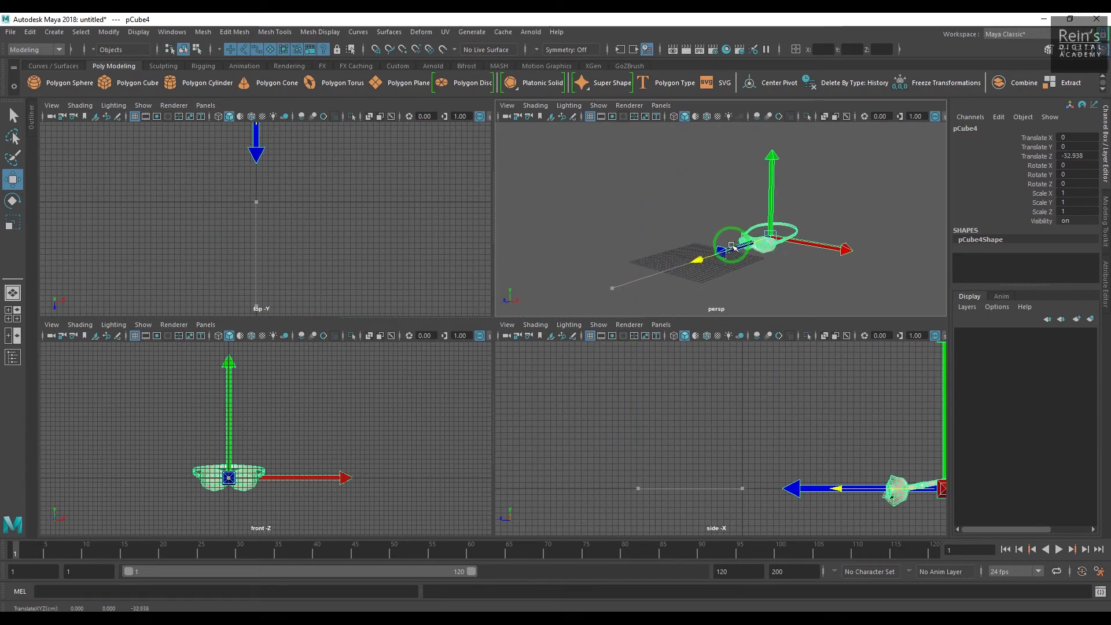
{"action": "left_click_drag", "start_coordinate": [589, 299], "coordinate": [664, 262]}
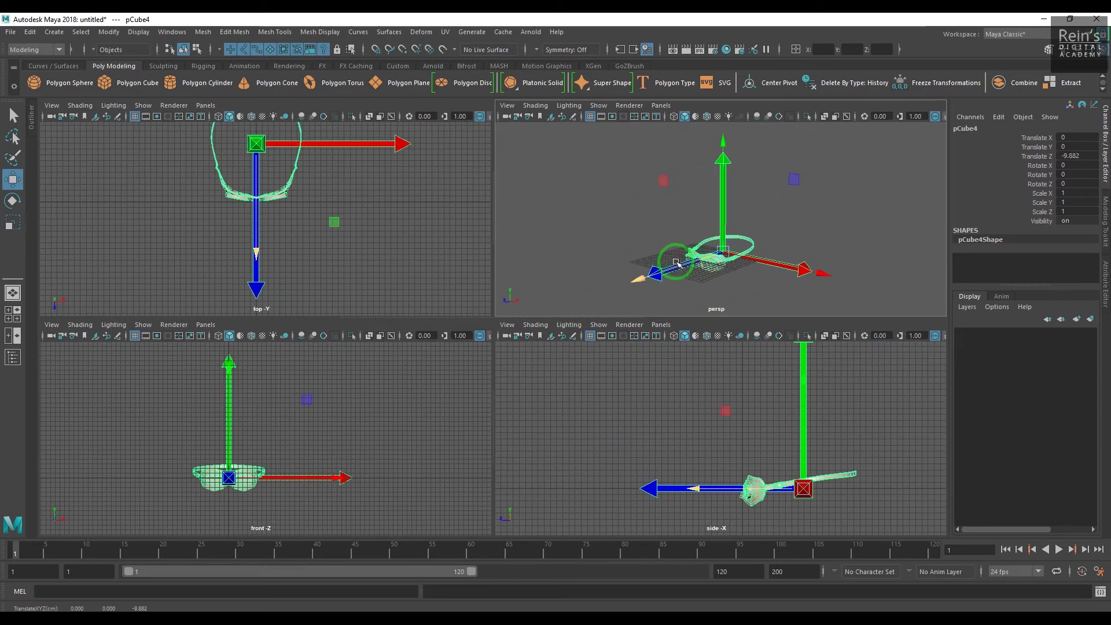
{"action": "key", "text": "ctrl+z"}
{"action": "left_click", "coordinate": [357, 450]}
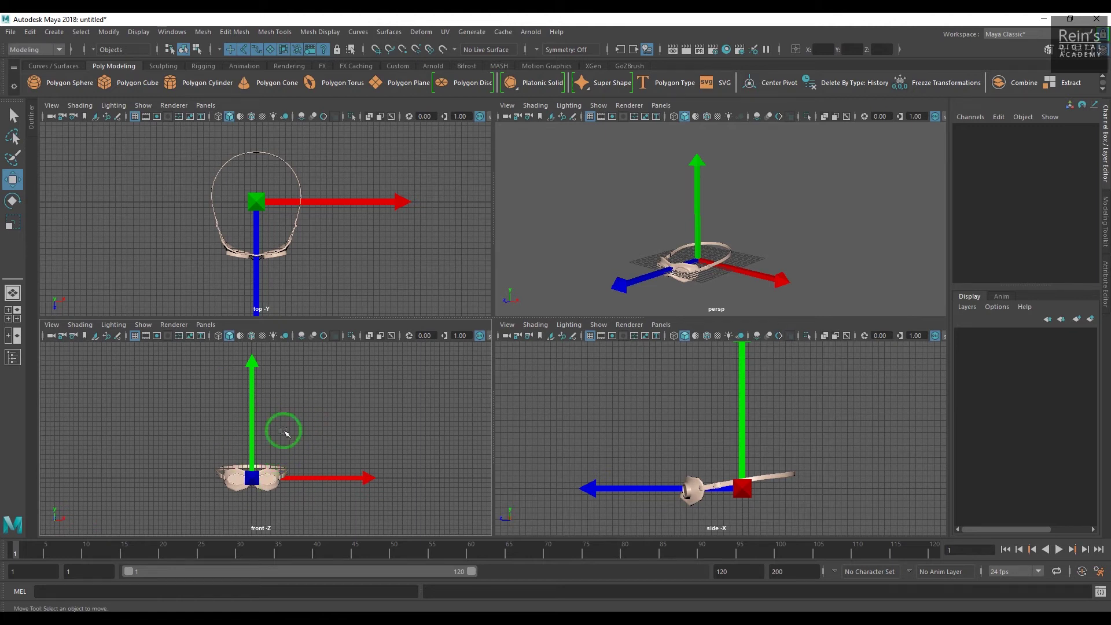
- Maximize the front view with Spacebar, recentre the goggles, and reselect them
{"action": "middle_click_drag", "start_coordinate": [321, 429], "coordinate": [308, 429], "text": "alt"}
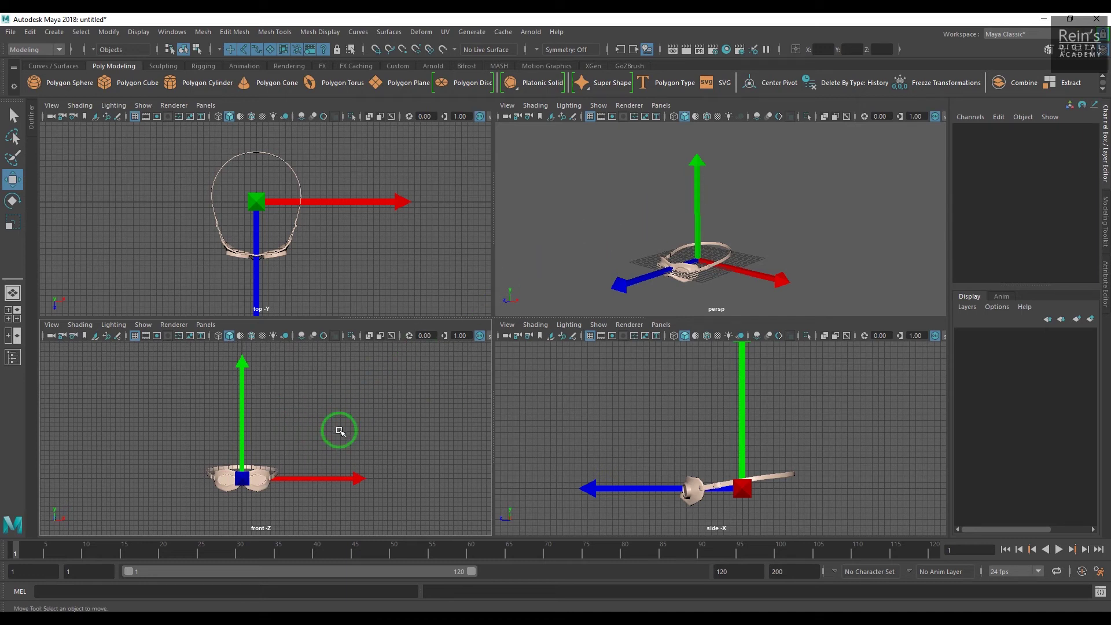
{"action": "key", "text": "space"}
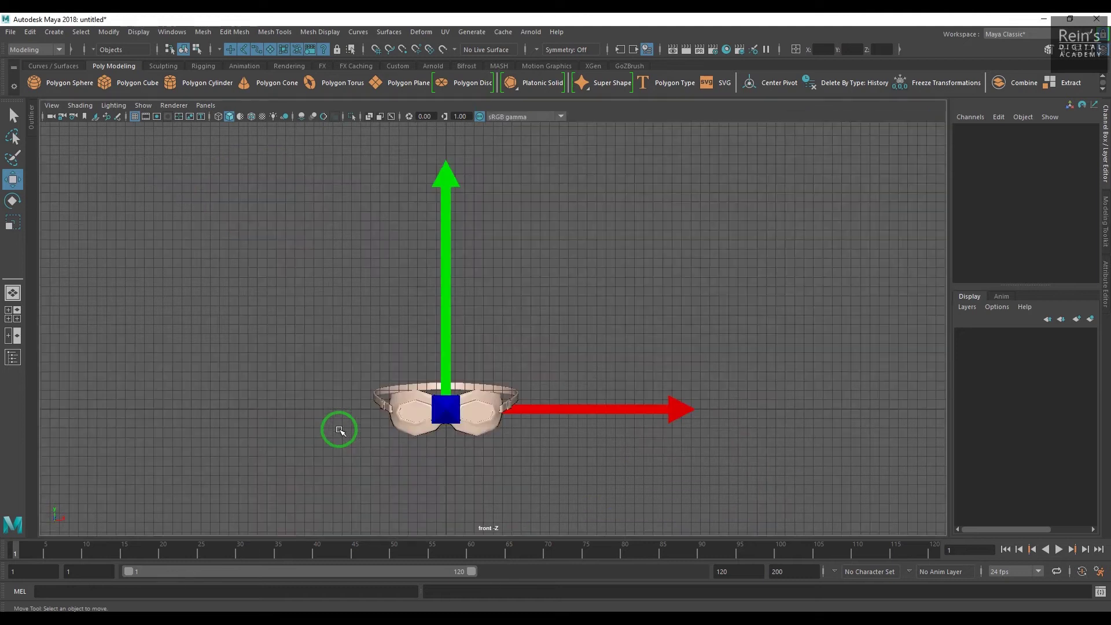
{"action": "middle_click_drag", "start_coordinate": [489, 348], "coordinate": [586, 372], "text": "alt"}
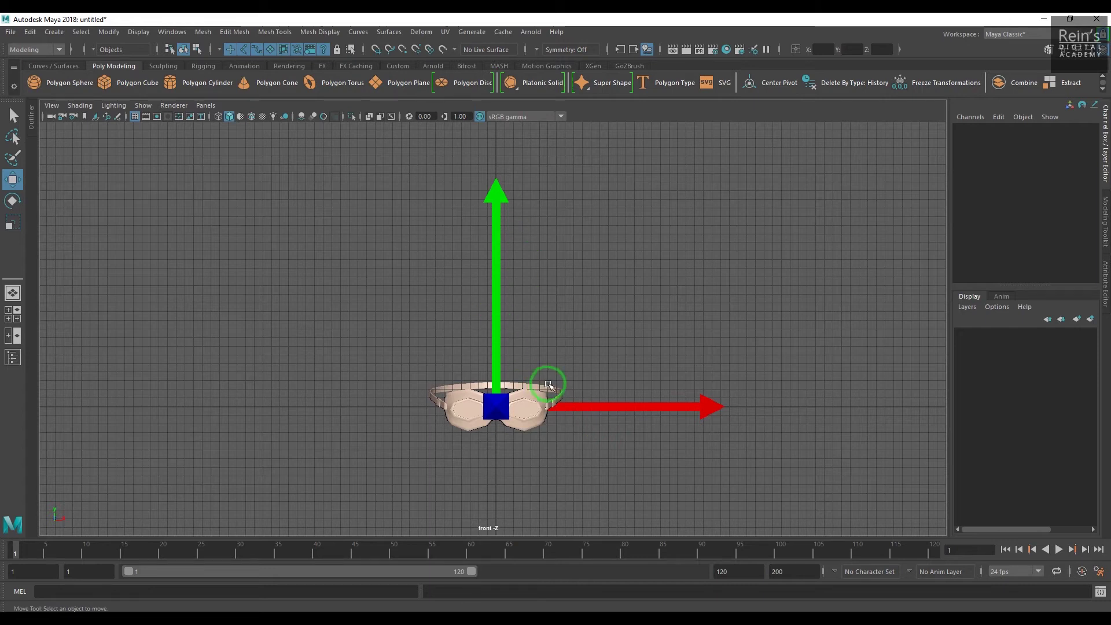
{"action": "left_click_drag", "start_coordinate": [618, 357], "coordinate": [620, 422]}
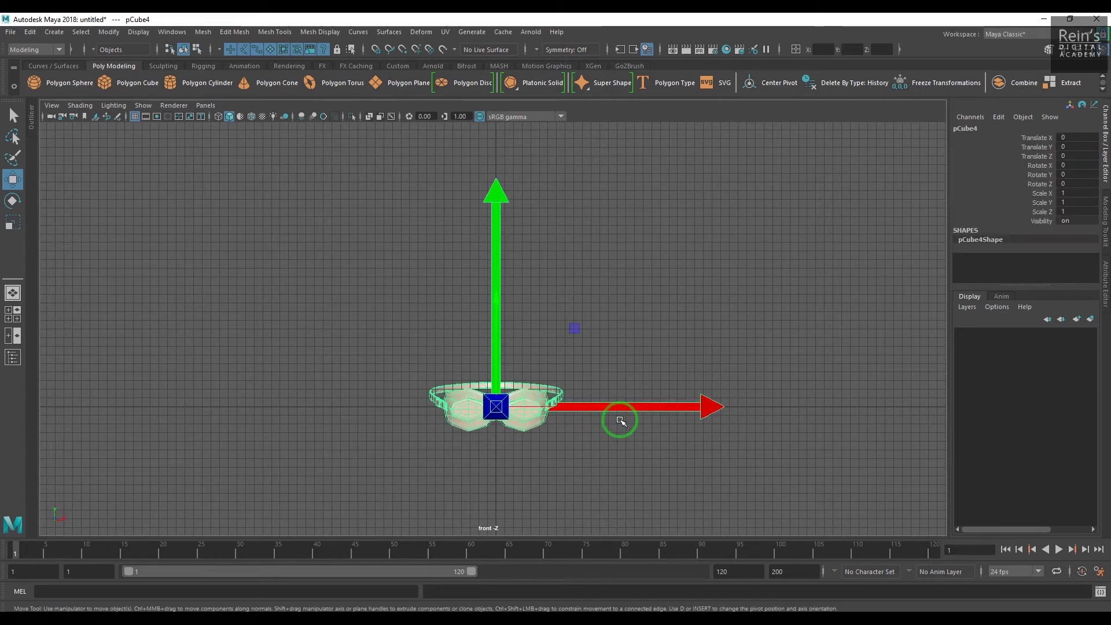
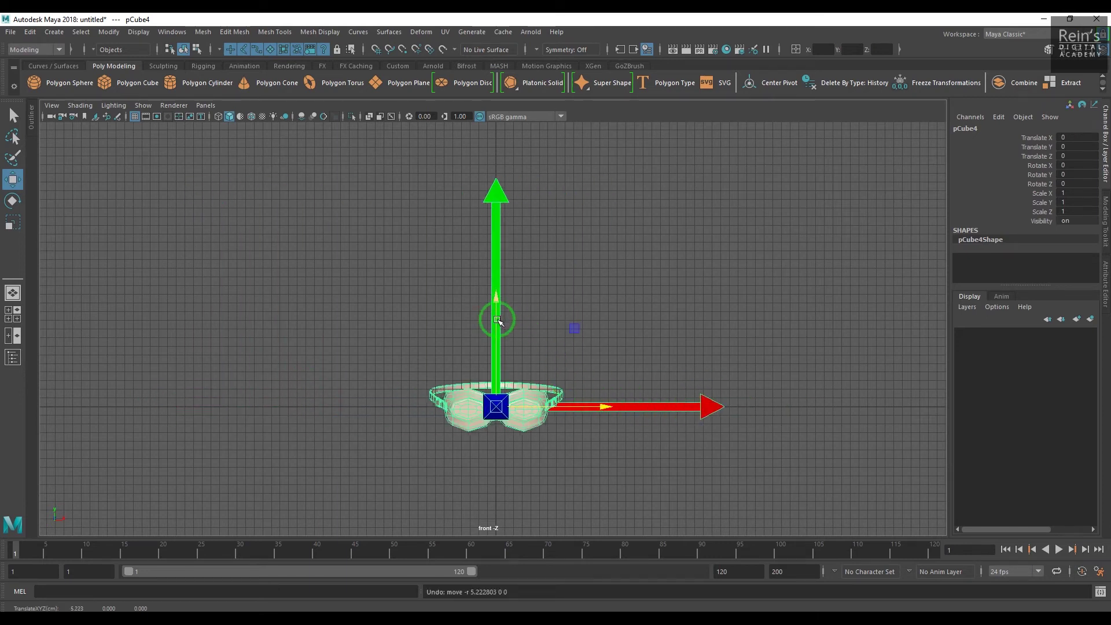
- Slide the goggles along Y and X in the front view, undo both, show four views
{"action": "mouse_move", "coordinate": [498, 321]}
{"action": "left_mouse_down"}
{"action": "mouse_move", "coordinate": [489, 181]}
{"action": "mouse_move", "coordinate": [484, 496]}
{"action": "mouse_move", "coordinate": [512, 341]}
{"action": "left_mouse_up"}
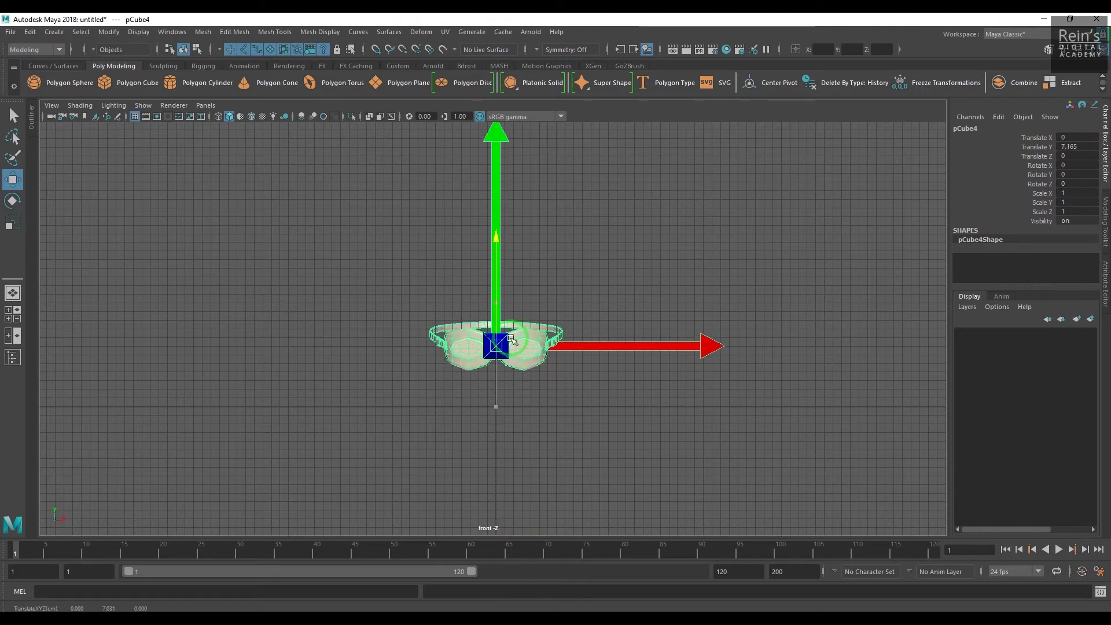
{"action": "key", "text": "ctrl+z"}
{"action": "key", "text": "ctrl+z"}
{"action": "key", "text": "ctrl+z"}
{"action": "key", "text": "ctrl+z"}
{"action": "key", "text": "ctrl+z"}
{"action": "key", "text": "ctrl+z"}
{"action": "key", "text": "ctrl+z"}
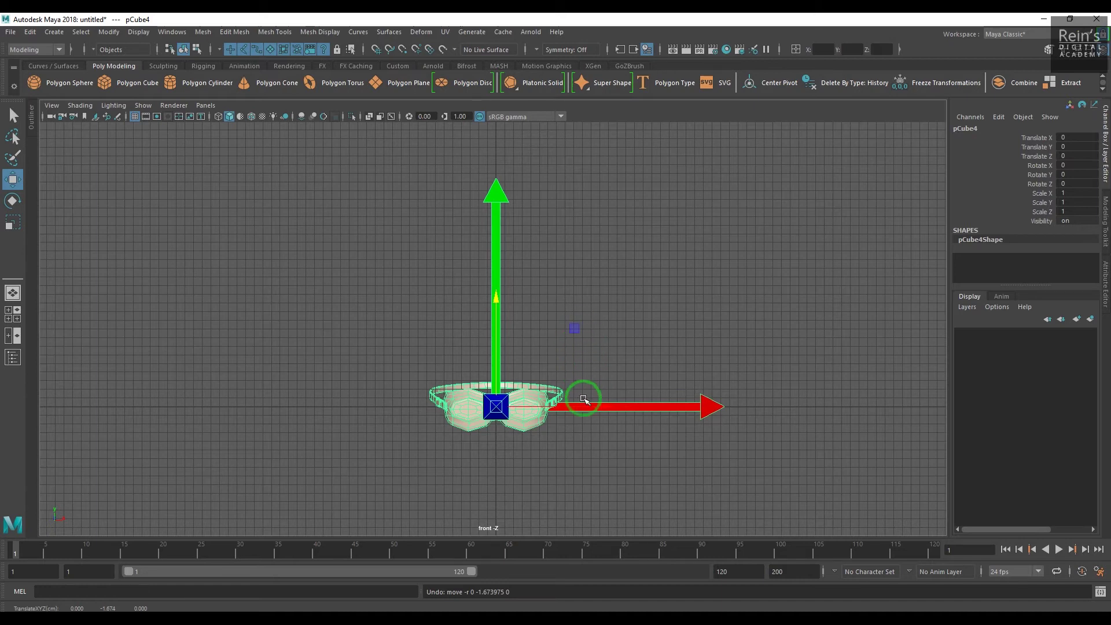
{"action": "left_click_drag", "start_coordinate": [585, 405], "coordinate": [398, 413]}
{"action": "key", "text": "ctrl+z"}
{"action": "key", "text": "ctrl+z"}
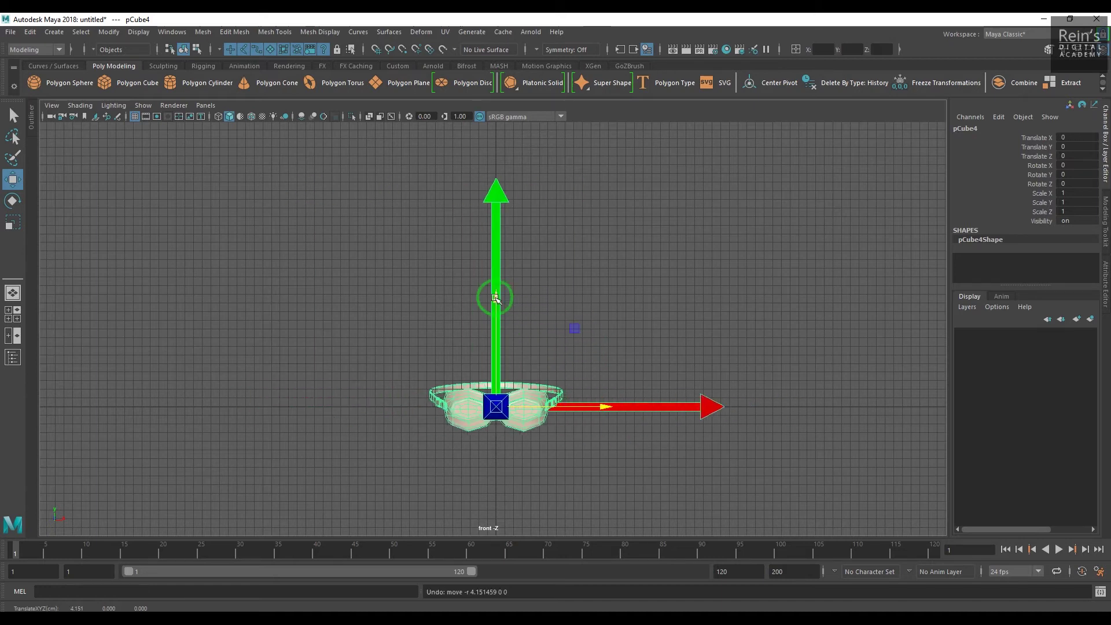
{"action": "key", "text": "ctrl+z"}
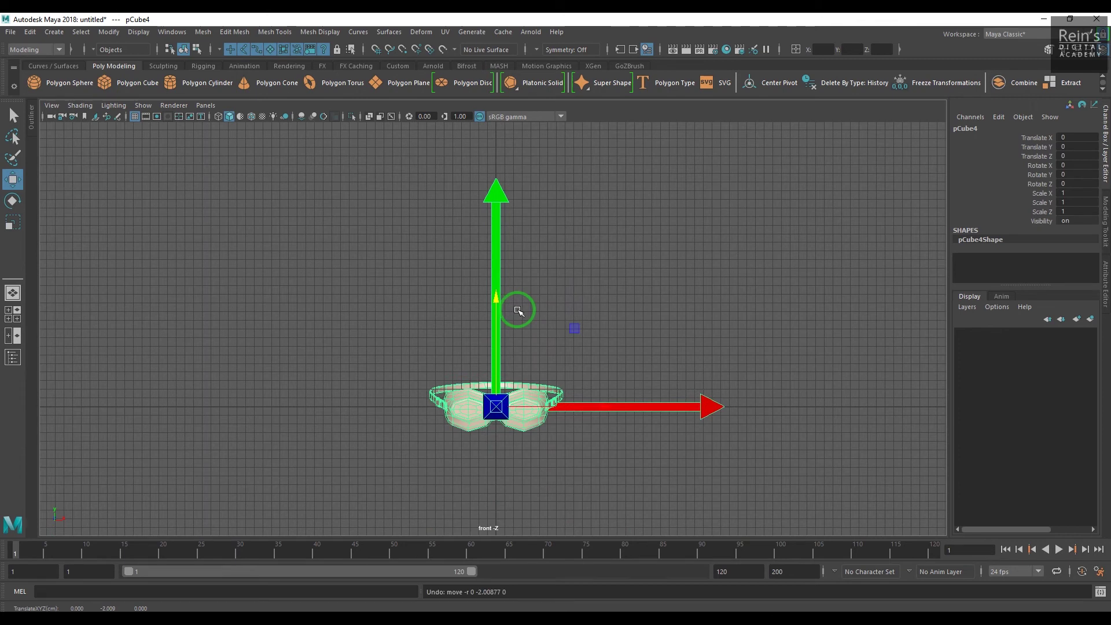
{"action": "key", "text": "space"}
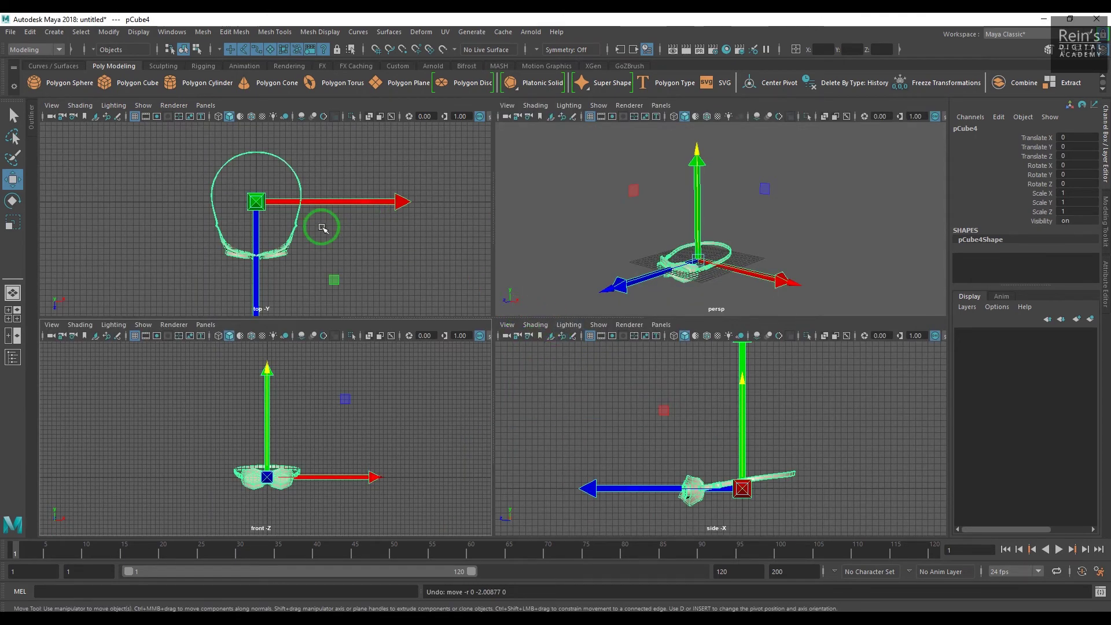
- Maximize the top view and slide the goggles back and forth along X
{"action": "key", "text": "space"}
{"action": "scroll", "coordinate": [568, 349], "scroll_direction": "down", "scroll_amount": 2}
{"action": "scroll", "coordinate": [565, 348], "scroll_direction": "down", "scroll_amount": 2}
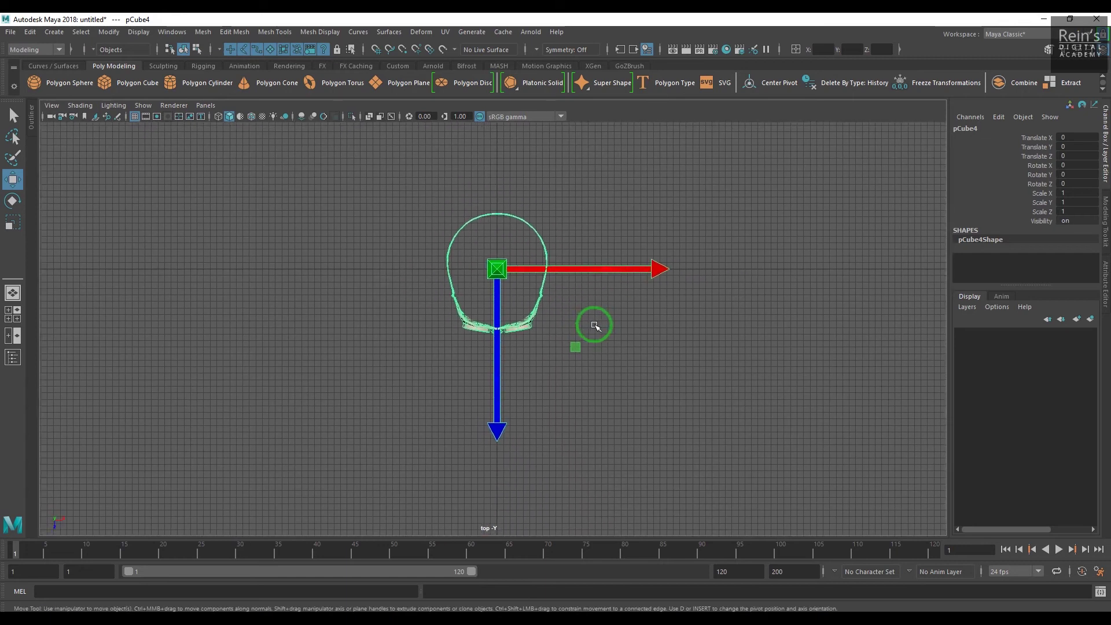
{"action": "scroll", "coordinate": [596, 322], "scroll_direction": "down", "scroll_amount": 2}
{"action": "scroll", "coordinate": [596, 382], "scroll_direction": "down", "scroll_amount": 1}
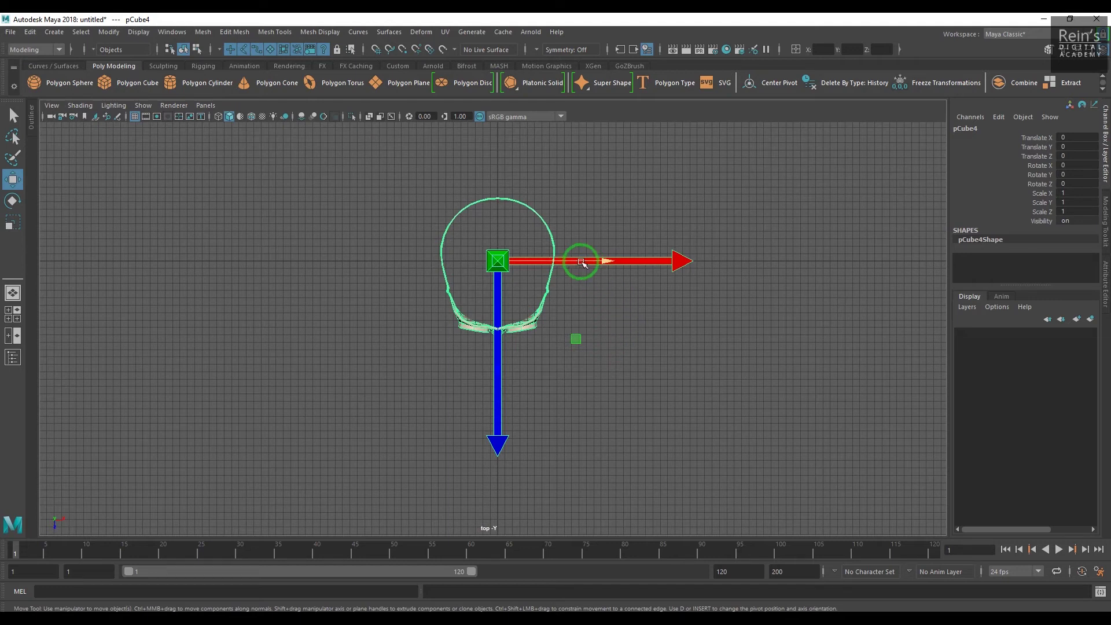
{"action": "left_click_drag", "start_coordinate": [582, 263], "coordinate": [681, 269]}
{"action": "mouse_move", "coordinate": [662, 267]}
{"action": "left_mouse_down"}
{"action": "mouse_move", "coordinate": [368, 255]}
{"action": "mouse_move", "coordinate": [733, 256]}
{"action": "mouse_move", "coordinate": [347, 255]}
{"action": "mouse_move", "coordinate": [666, 260]}
{"action": "mouse_move", "coordinate": [608, 261]}
{"action": "left_mouse_up"}
{"action": "left_click", "coordinate": [1086, 513]}
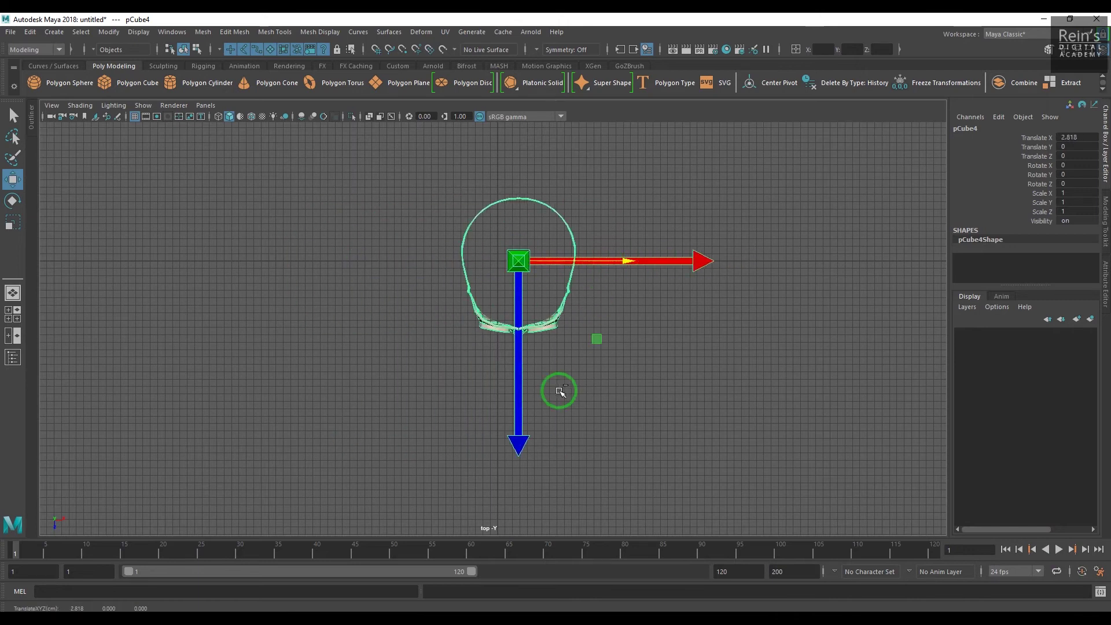
{"action": "key", "text": "ctrl+z"}
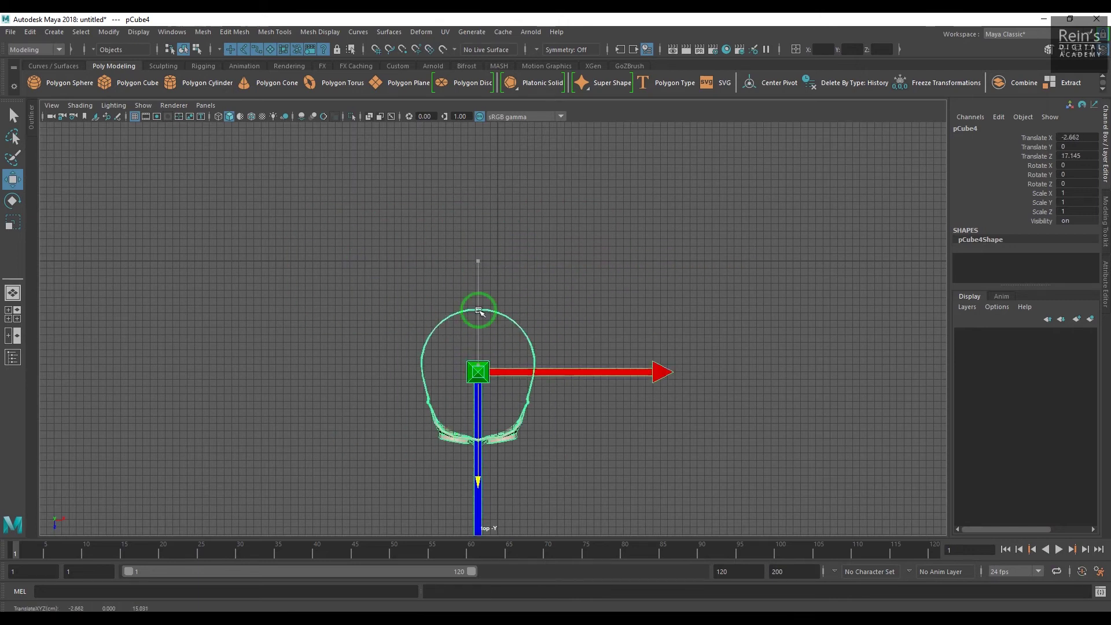
- Slide the goggles along Z, X, then Z again, undoing each move
{"action": "mouse_move", "coordinate": [477, 334]}
{"action": "left_mouse_down"}
{"action": "mouse_move", "coordinate": [495, 253]}
{"action": "mouse_move", "coordinate": [495, 388]}
{"action": "left_mouse_up"}
{"action": "key", "text": "ctrl+z"}
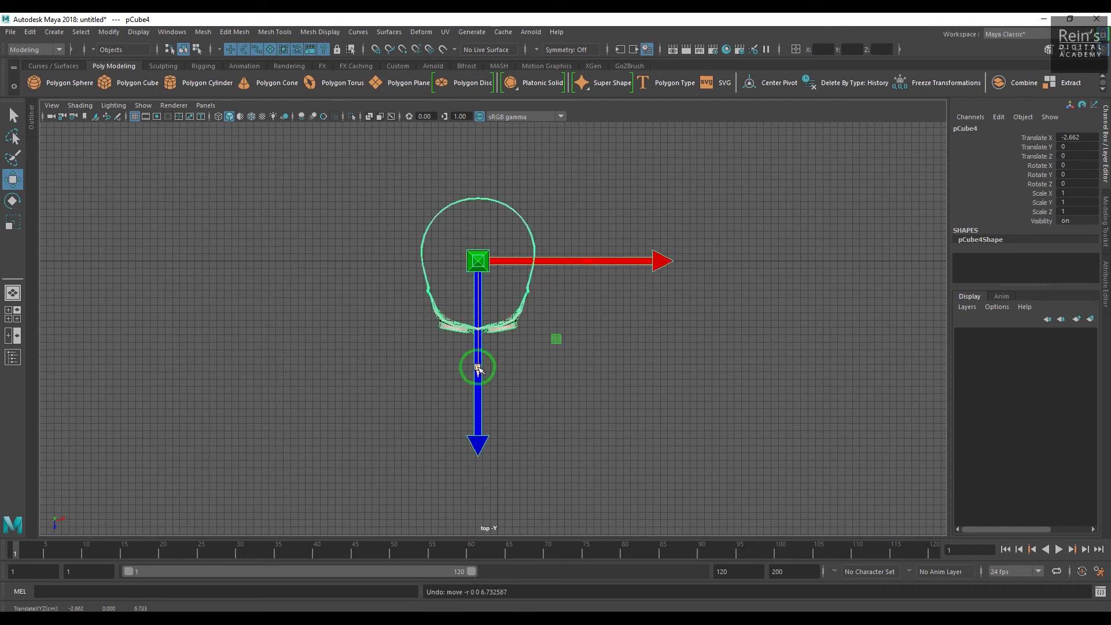
{"action": "mouse_move", "coordinate": [566, 271]}
{"action": "left_mouse_down"}
{"action": "mouse_move", "coordinate": [385, 268]}
{"action": "mouse_move", "coordinate": [642, 261]}
{"action": "left_mouse_up"}
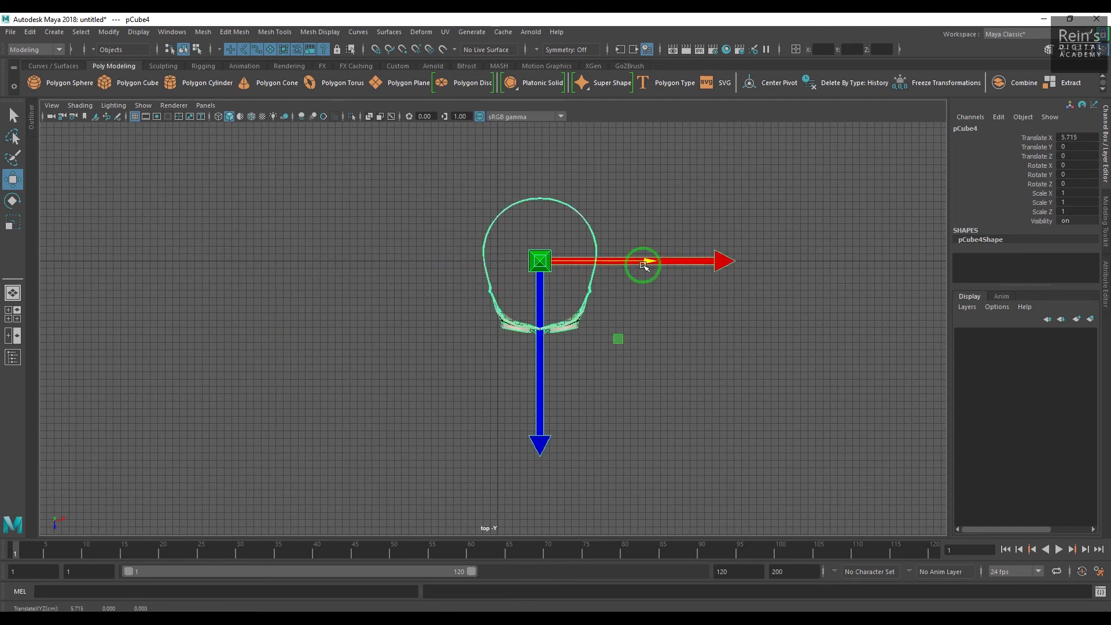
{"action": "key", "text": "ctrl+z"}
{"action": "mouse_move", "coordinate": [481, 347]}
{"action": "left_mouse_down"}
{"action": "mouse_move", "coordinate": [483, 526]}
{"action": "mouse_move", "coordinate": [496, 194]}
{"action": "mouse_move", "coordinate": [485, 490]}
{"action": "mouse_move", "coordinate": [511, 279]}
{"action": "left_mouse_up"}
{"action": "key", "text": "ctrl+z"}
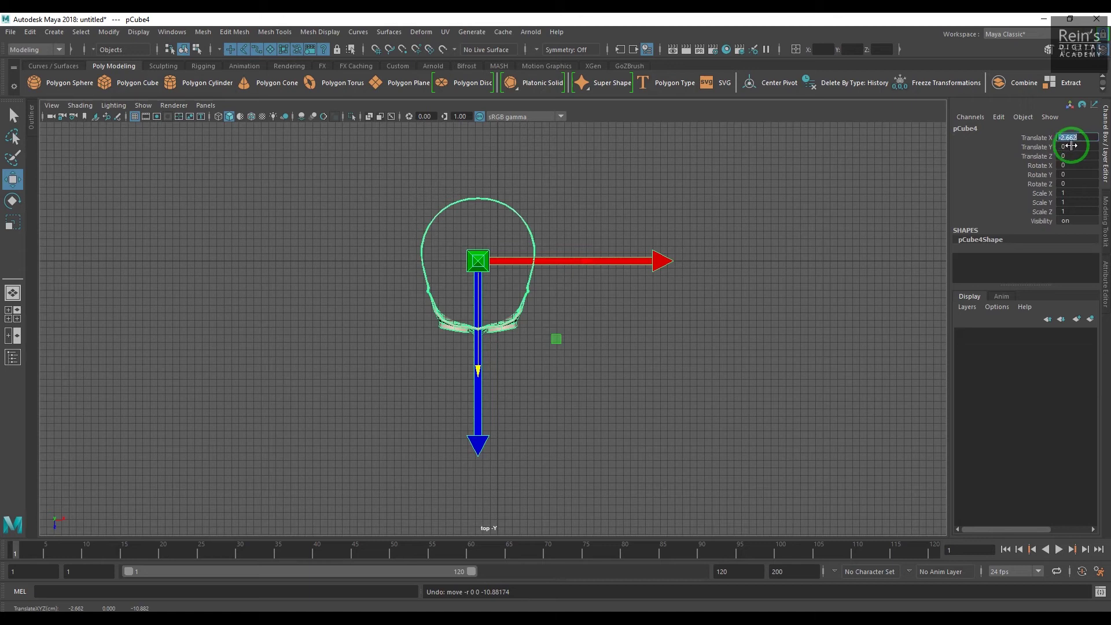
- Maximize the side view, zoom out slightly, and select the goggles
{"action": "left_click", "coordinate": [761, 357]}
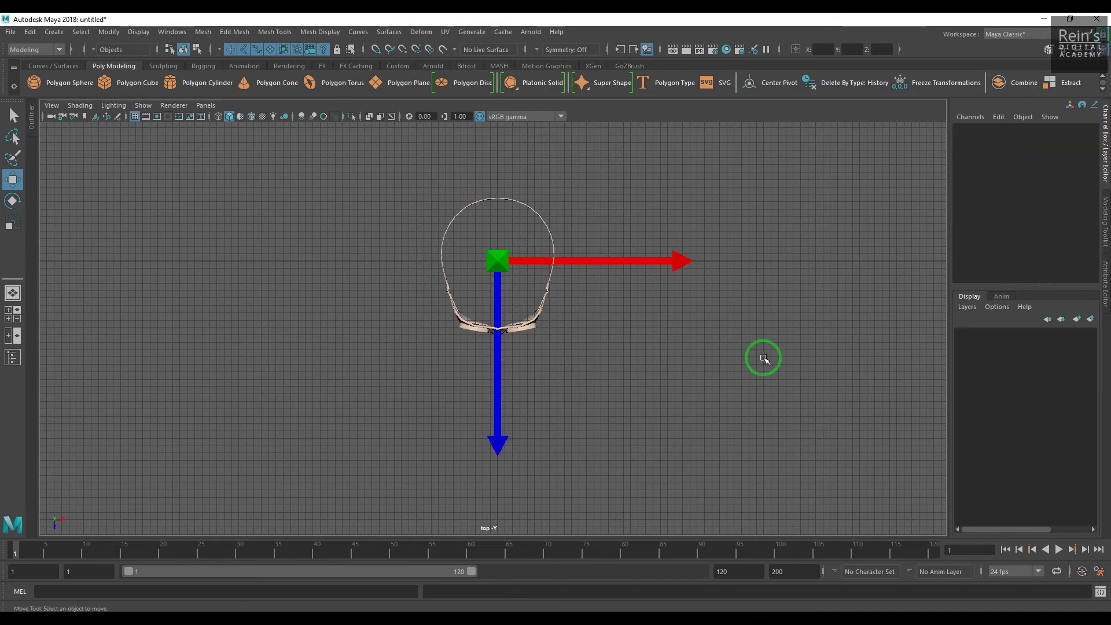
{"action": "key", "text": "space"}
{"action": "key", "text": "space"}
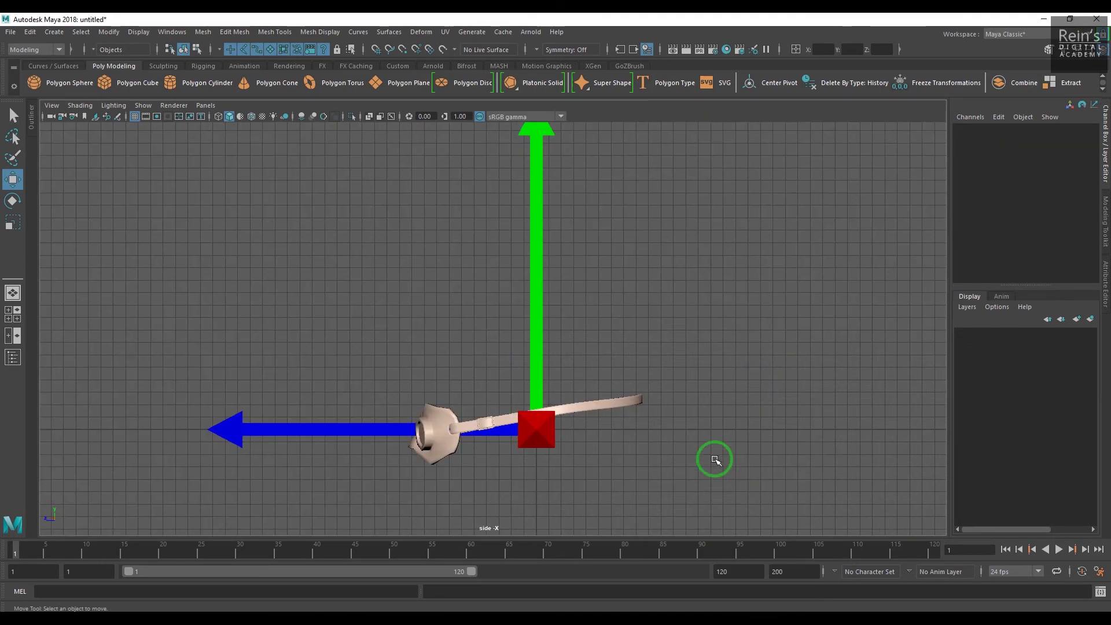
{"action": "mouse_move", "coordinate": [714, 458]}
{"action": "right_mouse_down", "text": "alt"}
{"action": "mouse_move", "coordinate": [648, 364]}
{"action": "mouse_move", "coordinate": [683, 347]}
{"action": "right_mouse_up", "text": "alt"}
{"action": "left_click", "coordinate": [576, 409]}
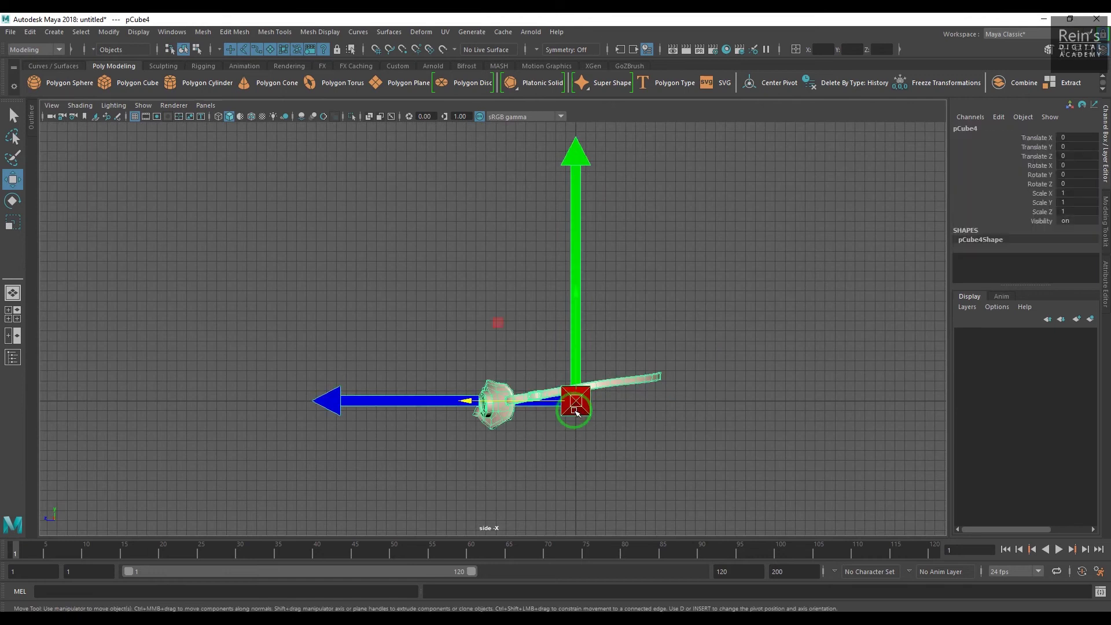
- Move the goggles down along Y and along Z, undoing both moves
{"action": "mouse_move", "coordinate": [573, 322]}
{"action": "left_mouse_down"}
{"action": "mouse_move", "coordinate": [617, 276]}
{"action": "mouse_move", "coordinate": [617, 385]}
{"action": "left_mouse_up"}
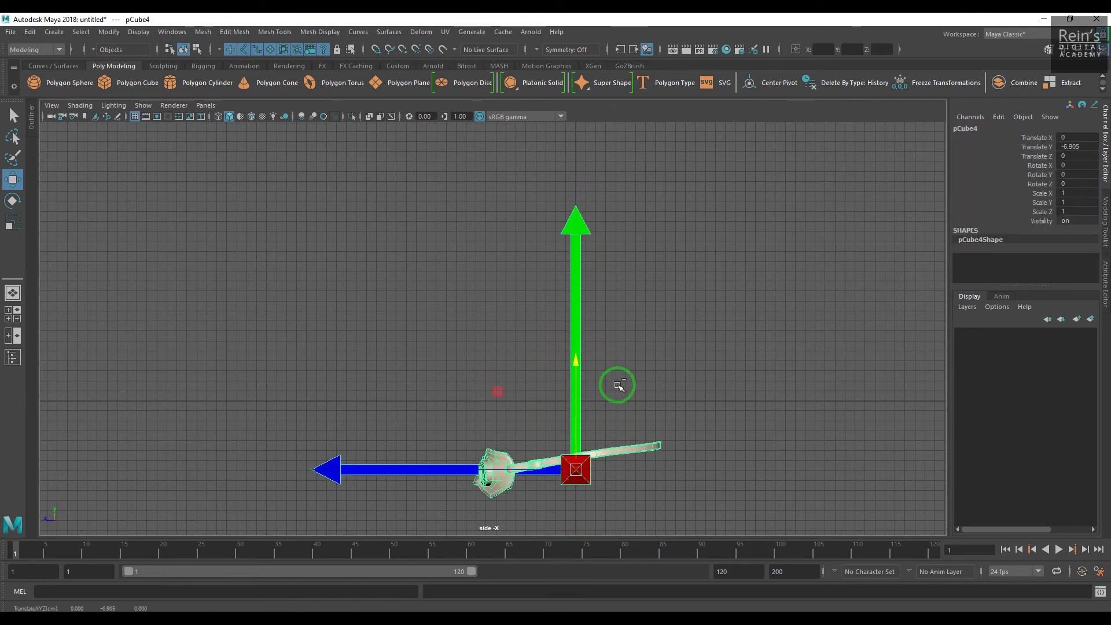
{"action": "key", "text": "ctrl+z"}
{"action": "left_click_drag", "start_coordinate": [471, 401], "coordinate": [322, 401]}
{"action": "key", "text": "ctrl+z"}
{"action": "key", "text": "shift+z"}
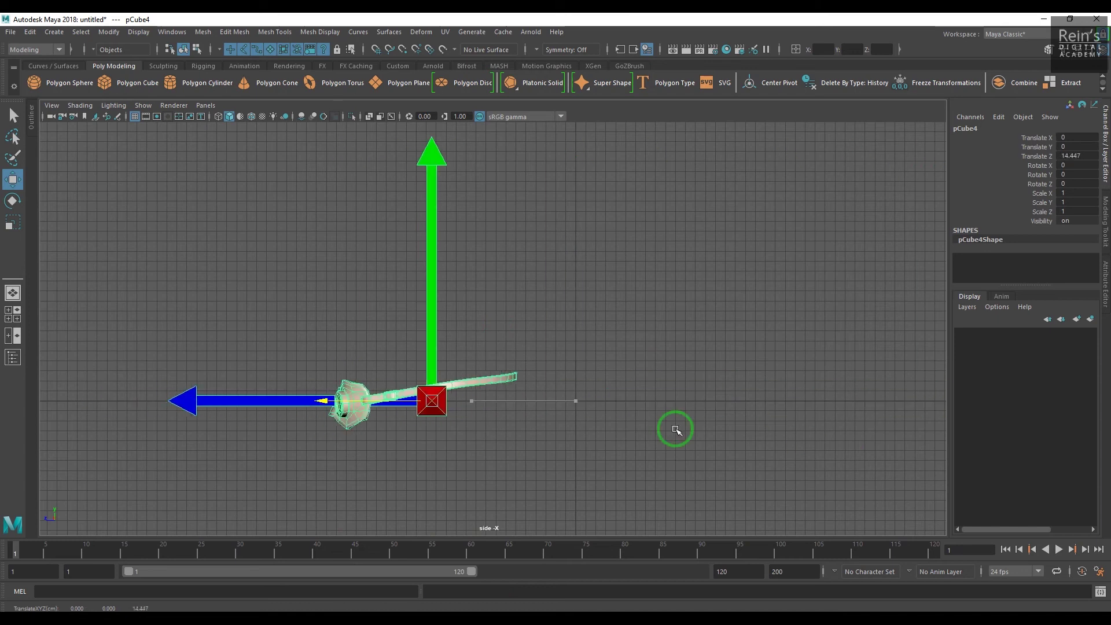
{"action": "key", "text": "ctrl+z"}
{"action": "key", "text": "ctrl+z"}
{"action": "key", "text": "ctrl+z"}
- Deselect the goggles, restore the four-view layout, and orbit the perspective view
{"action": "left_click", "coordinate": [723, 345]}
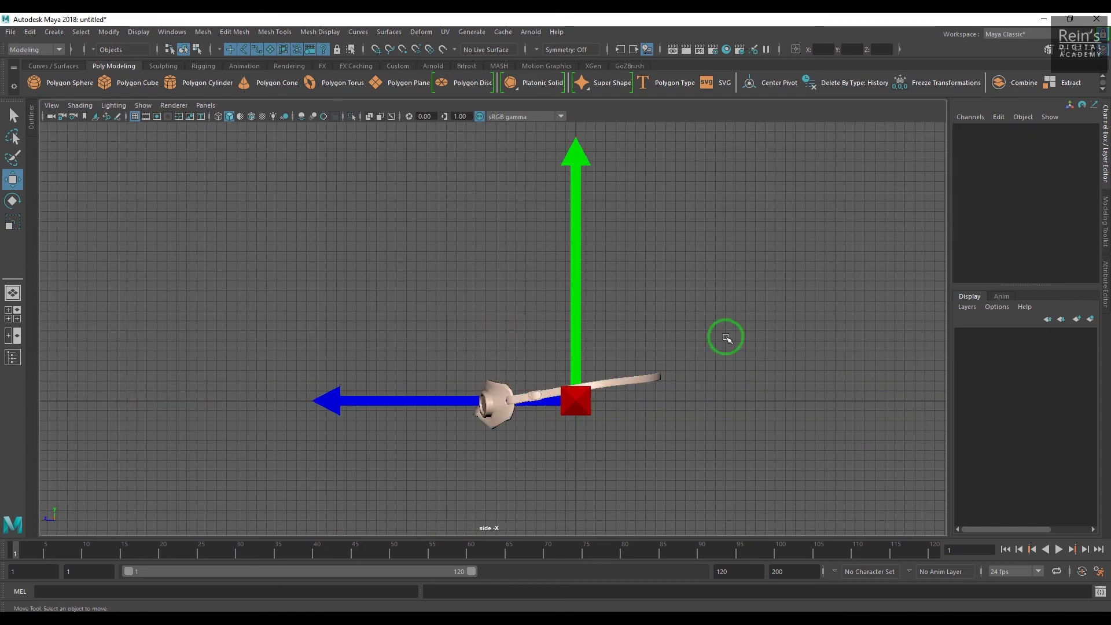
{"action": "key", "text": "space"}
{"action": "mouse_move", "coordinate": [675, 249]}
{"action": "left_mouse_down", "text": "alt"}
{"action": "mouse_move", "coordinate": [700, 245]}
{"action": "mouse_move", "coordinate": [721, 276]}
{"action": "left_mouse_up", "text": "alt"}
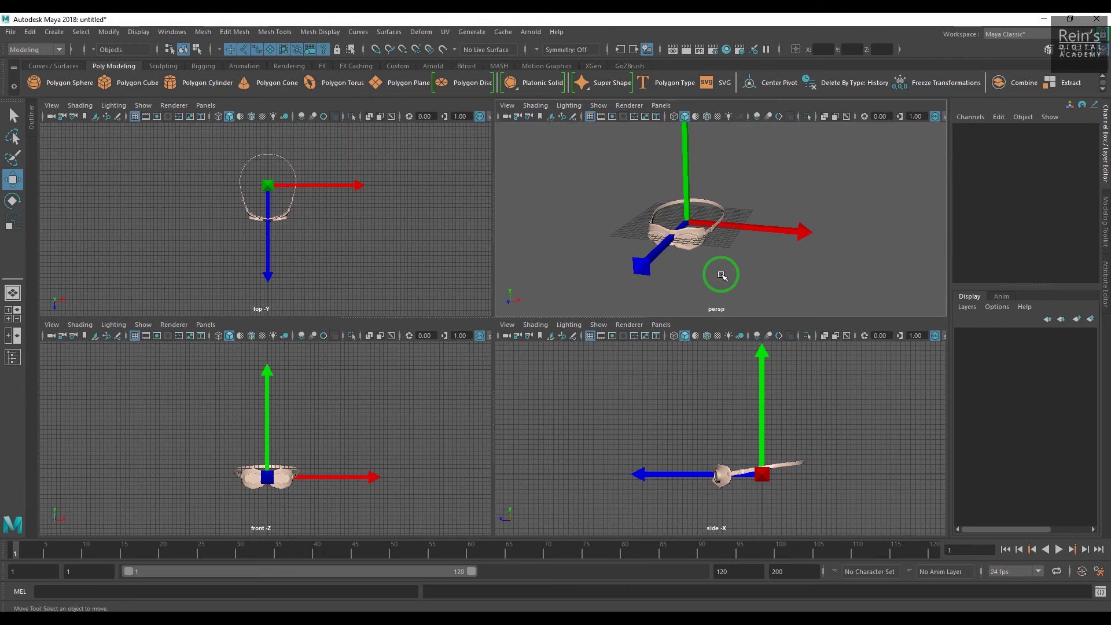
- Select the whole goggles model, slide it along X, and undo the move
{"action": "left_click", "coordinate": [692, 246]}
{"action": "left_click", "coordinate": [764, 244]}
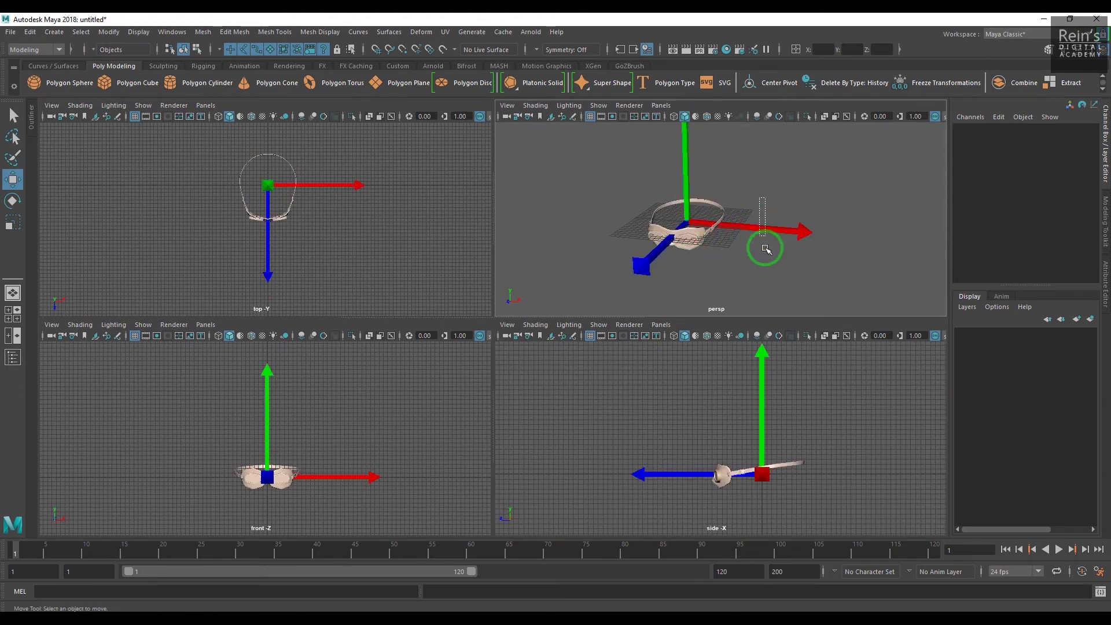
{"action": "left_click_drag", "start_coordinate": [749, 241], "coordinate": [634, 224]}
{"action": "key", "text": "ctrl+z"}
{"action": "key", "text": "ctrl+z"}
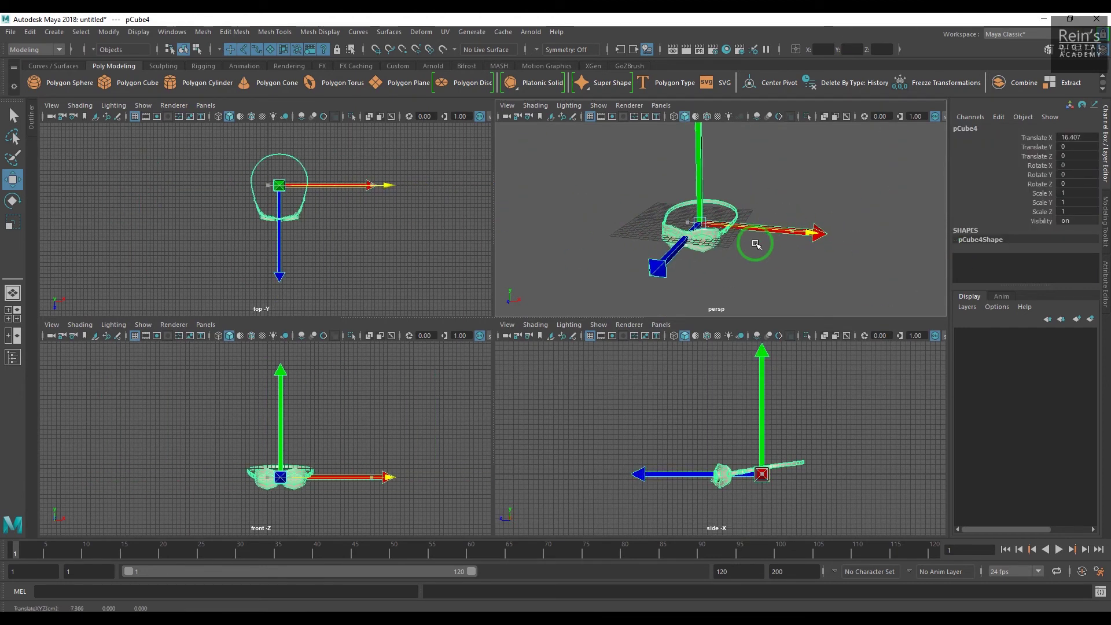
{"action": "key", "text": "ctrl+z"}
{"action": "key", "text": "ctrl+z"}
- Orbit the perspective view to a higher angle and reselect the goggles
{"action": "left_click", "coordinate": [813, 267]}
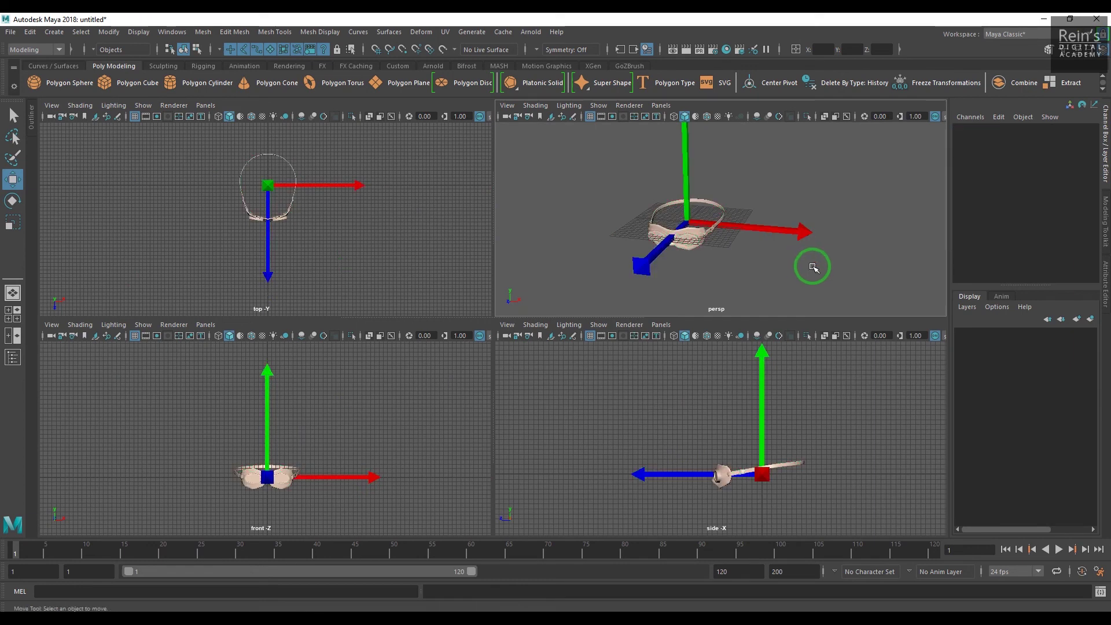
{"action": "left_click_drag", "start_coordinate": [684, 256], "coordinate": [730, 250], "text": "alt"}
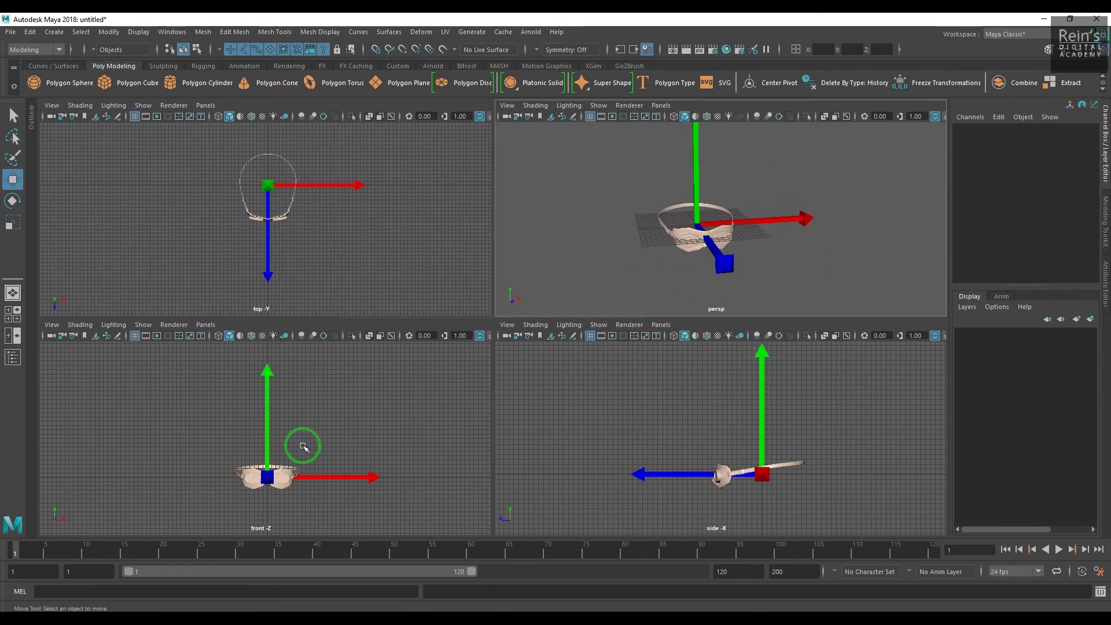
{"action": "scroll", "coordinate": [338, 460], "scroll_direction": "up", "scroll_amount": 2}
{"action": "scroll", "coordinate": [347, 477], "scroll_direction": "up", "scroll_amount": 2}
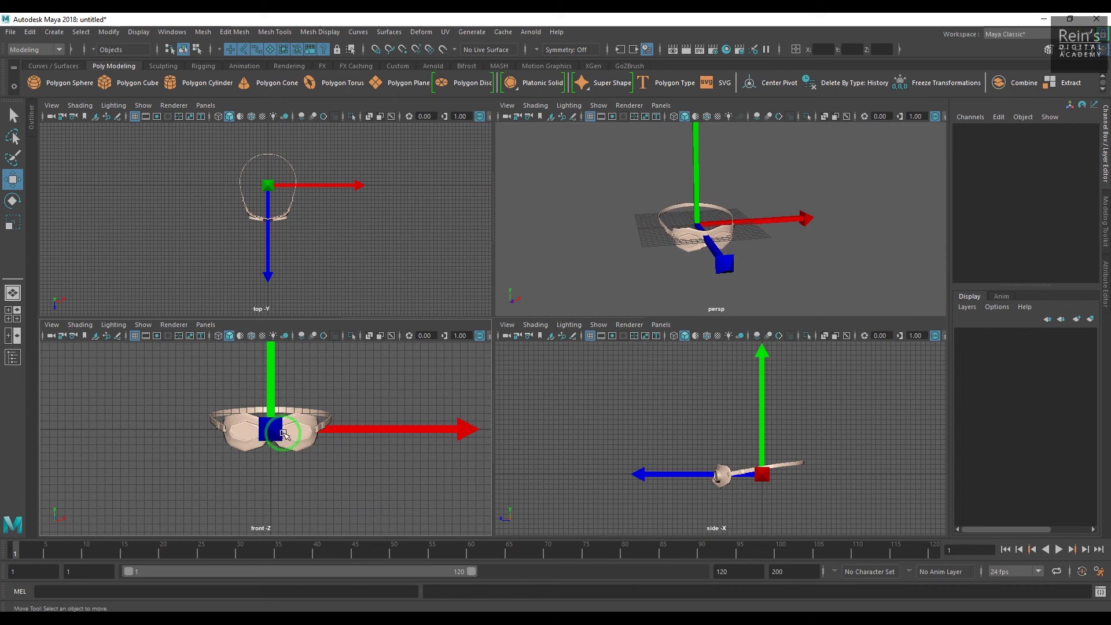
{"action": "scroll", "coordinate": [760, 454], "scroll_direction": "up", "scroll_amount": 2}
{"action": "scroll", "coordinate": [738, 442], "scroll_direction": "up", "scroll_amount": 2}
{"action": "scroll", "coordinate": [740, 431], "scroll_direction": "up", "scroll_amount": 2}
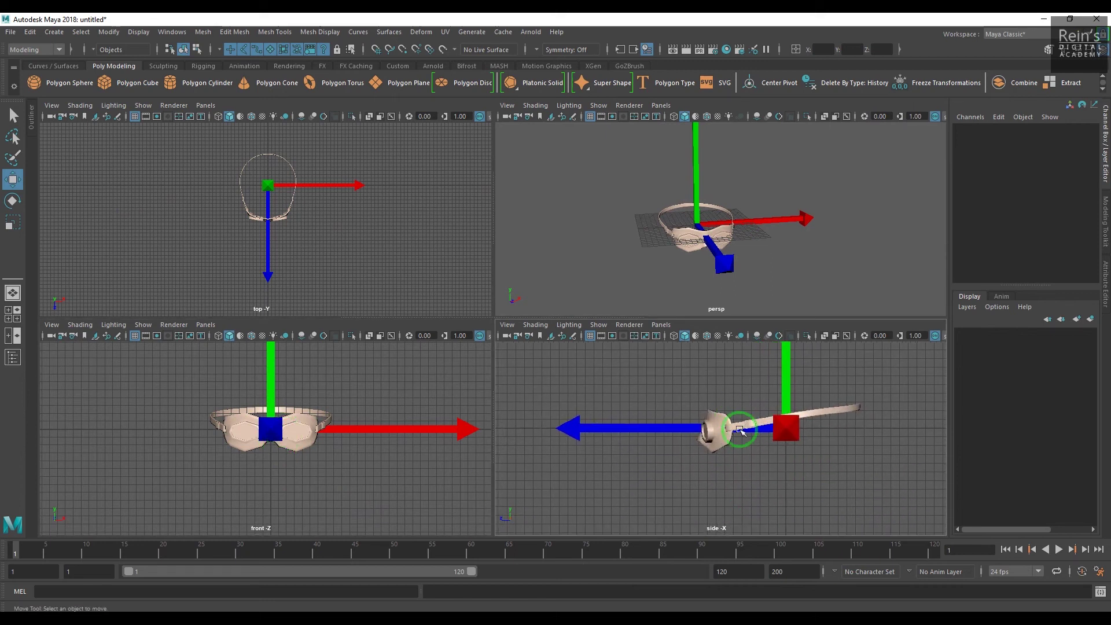
{"action": "scroll", "coordinate": [283, 252], "scroll_direction": "up", "scroll_amount": 2}
{"action": "scroll", "coordinate": [276, 269], "scroll_direction": "up", "scroll_amount": 2}
{"action": "scroll", "coordinate": [348, 210], "scroll_direction": "down", "scroll_amount": 2}
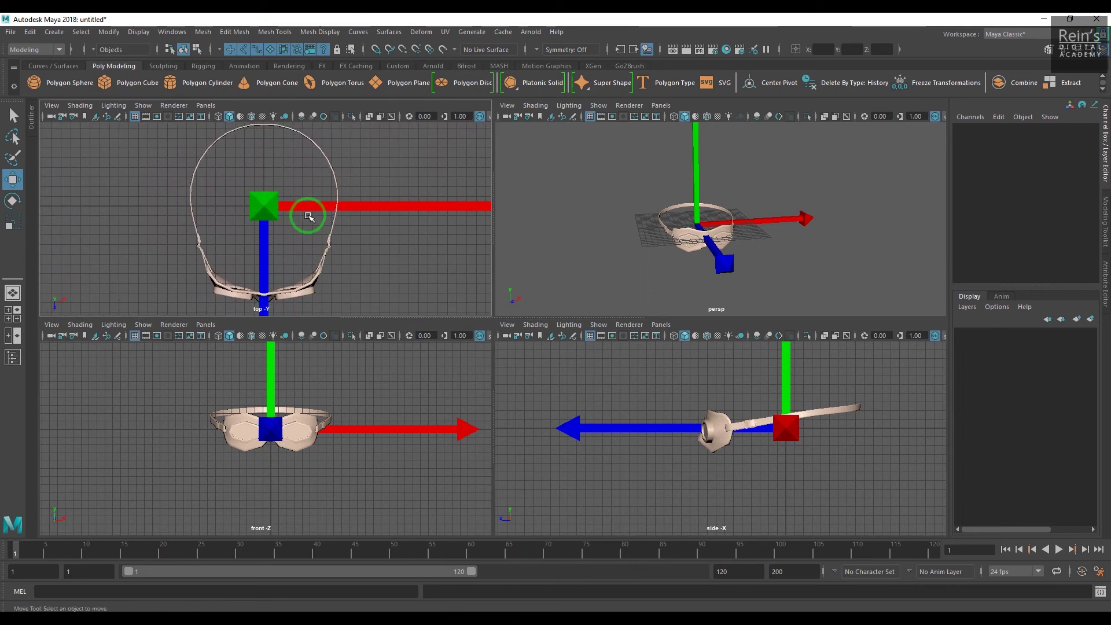
{"action": "left_click_drag", "start_coordinate": [812, 269], "coordinate": [756, 291], "text": "alt"}
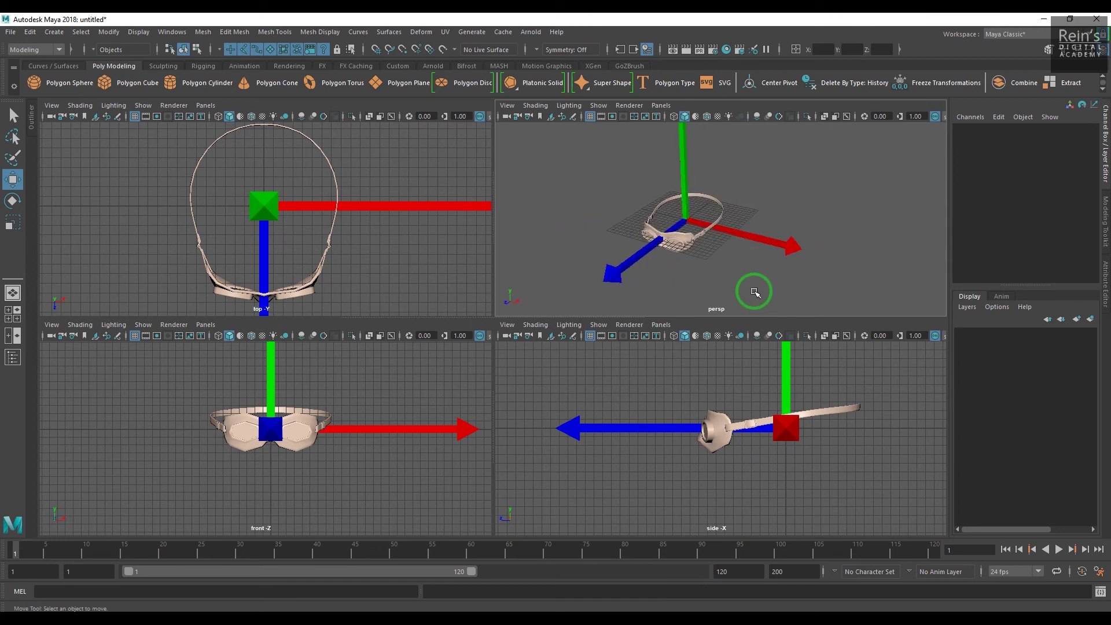
{"action": "left_click", "coordinate": [683, 225]}
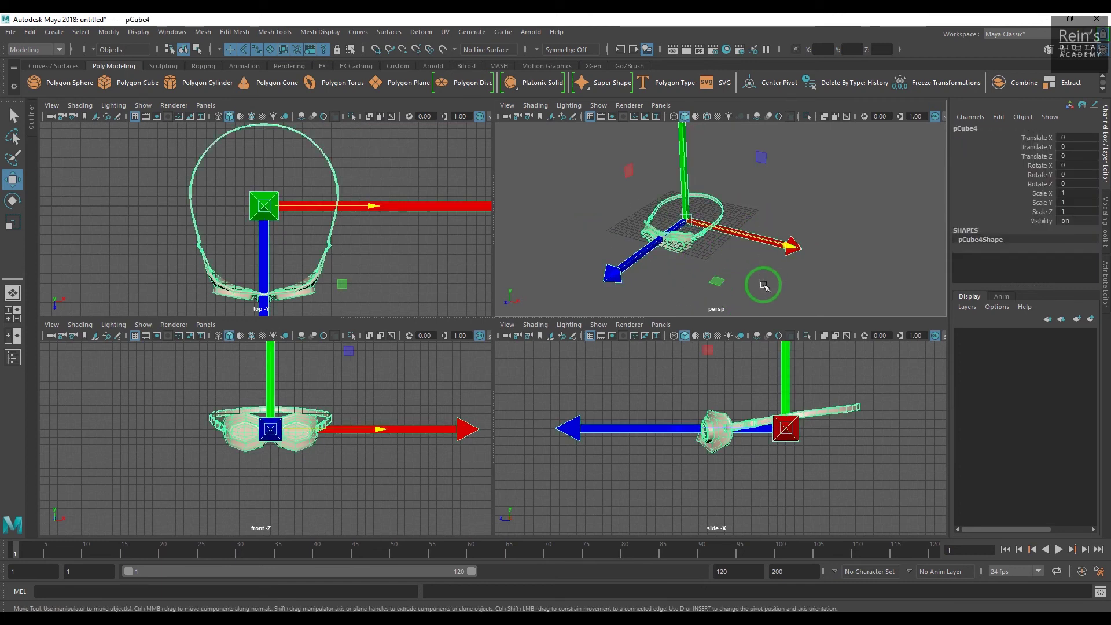
- Rotate the goggles around Y, then undo back to zero rotation
{"action": "key", "text": "e"}
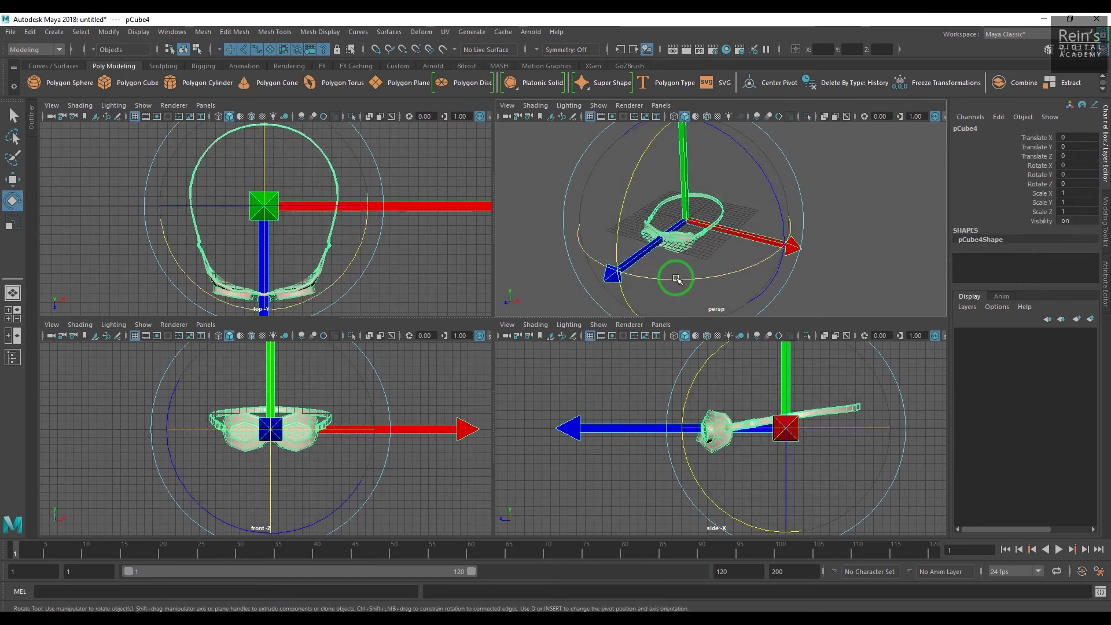
{"action": "left_click_drag", "start_coordinate": [682, 278], "coordinate": [727, 277]}
{"action": "key", "text": "ctrl+z"}
{"action": "key", "text": "shift+z"}
{"action": "key", "text": "ctrl+z"}
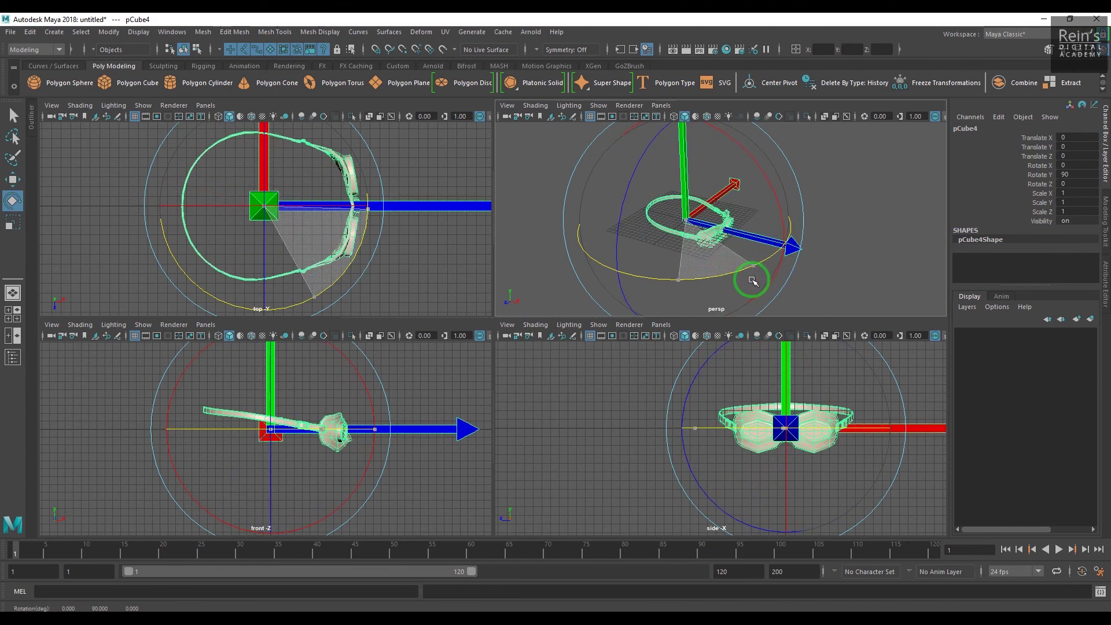
- Maximize the perspective view, reselect the goggles, and orbit around them
{"action": "left_click", "coordinate": [774, 271]}
{"action": "mouse_move", "coordinate": [774, 271]}
{"action": "left_mouse_down", "text": "alt"}
{"action": "mouse_move", "coordinate": [757, 240]}
{"action": "mouse_move", "coordinate": [669, 251]}
{"action": "mouse_move", "coordinate": [752, 272]}
{"action": "left_mouse_up", "text": "alt"}
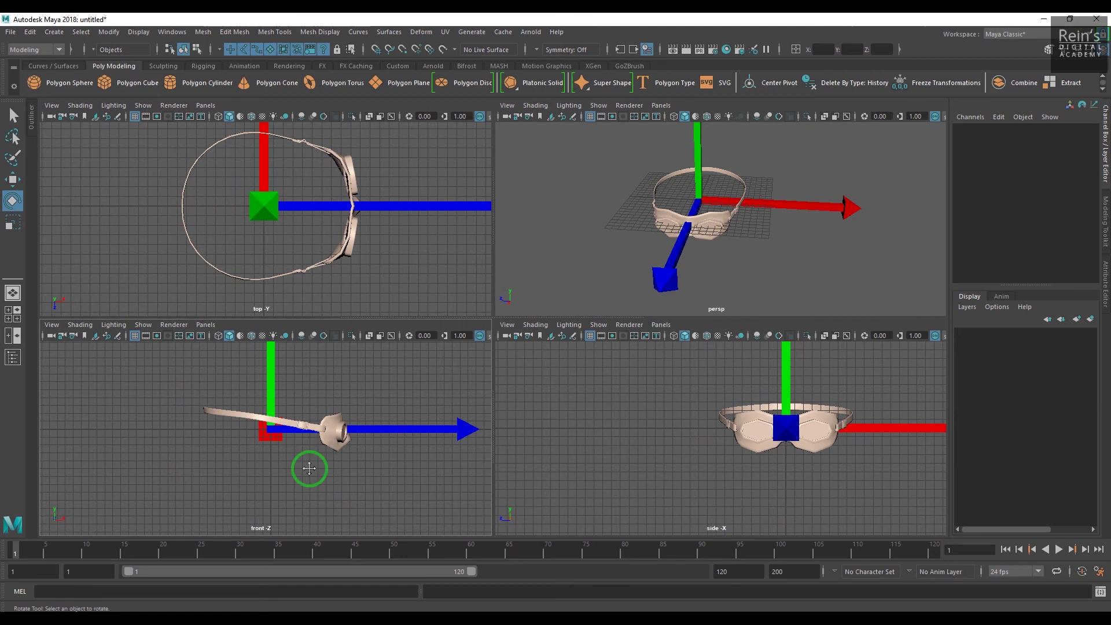
{"action": "key", "text": "space"}
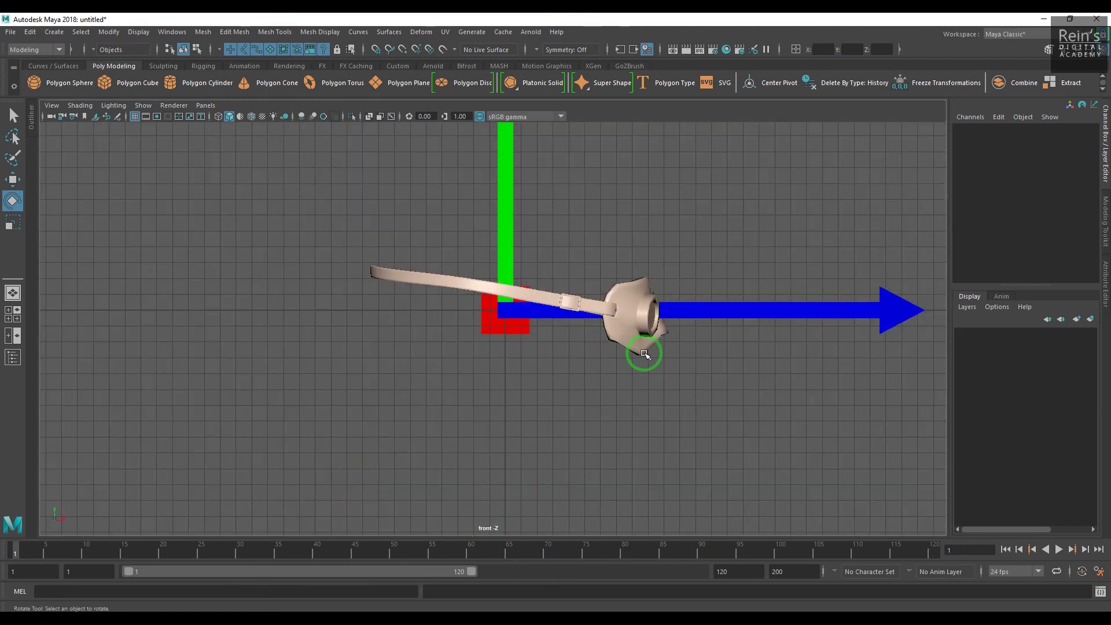
{"action": "key", "text": "space"}
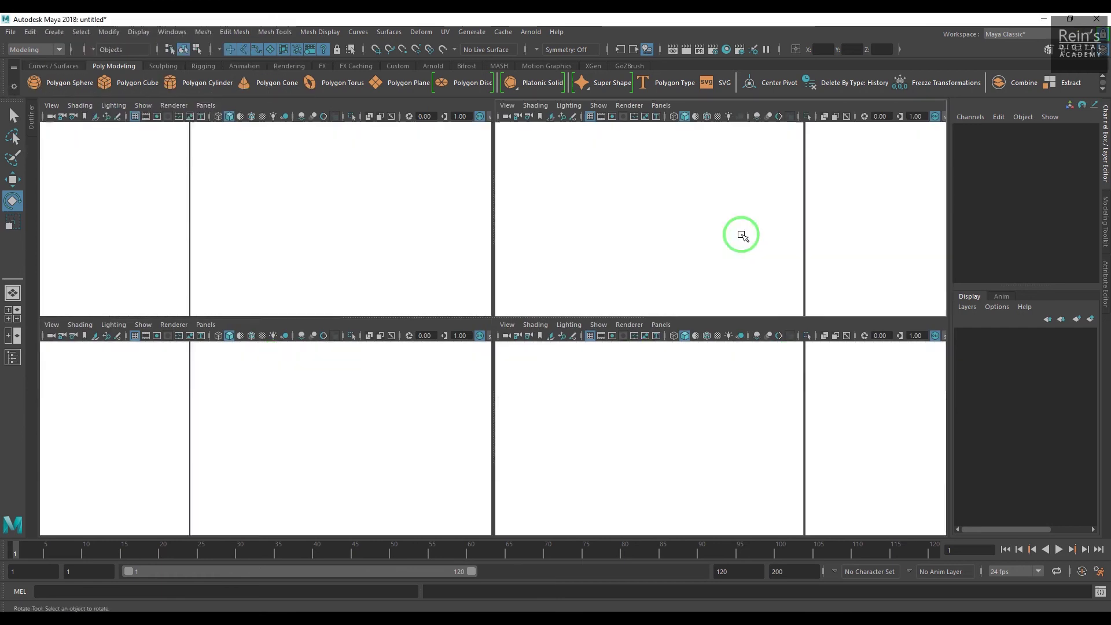
{"action": "key", "text": "space"}
{"action": "key", "text": "ctrl+z"}
{"action": "key", "text": "ctrl+z"}
{"action": "mouse_move", "coordinate": [732, 310]}
{"action": "left_mouse_down", "text": "alt"}
{"action": "mouse_move", "coordinate": [617, 373]}
{"action": "mouse_move", "coordinate": [725, 315]}
{"action": "mouse_move", "coordinate": [621, 318]}
{"action": "left_mouse_up", "text": "alt"}
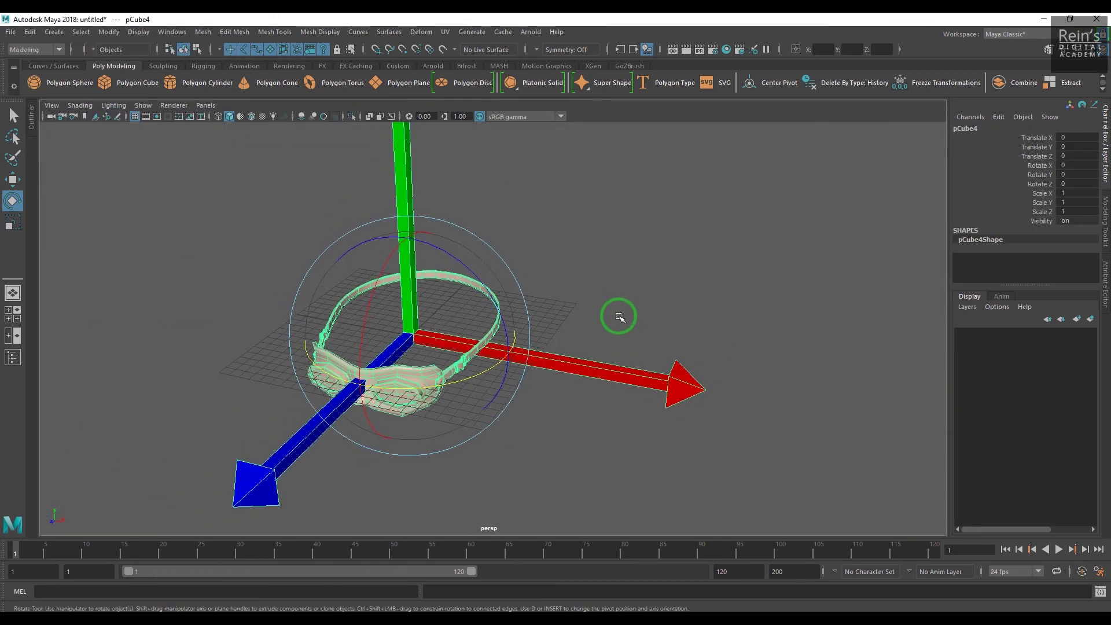
{"action": "left_click_drag", "start_coordinate": [613, 330], "coordinate": [564, 348], "text": "alt"}
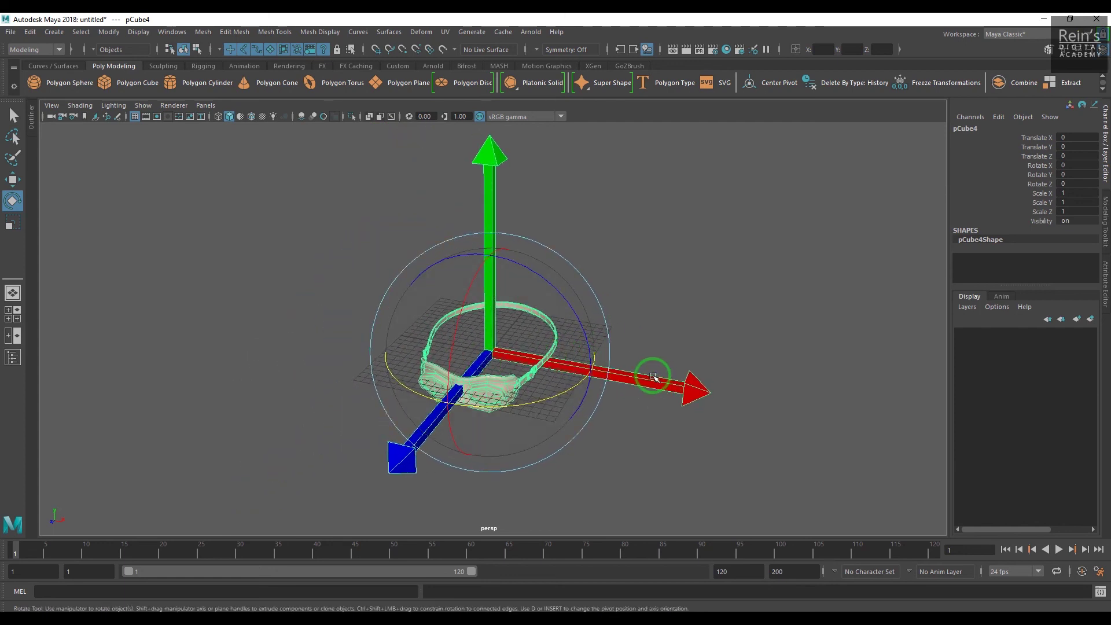
{"action": "key", "text": "w"}
{"action": "left_click_drag", "start_coordinate": [566, 372], "coordinate": [615, 392]}
{"action": "key", "text": "ctrl+z"}
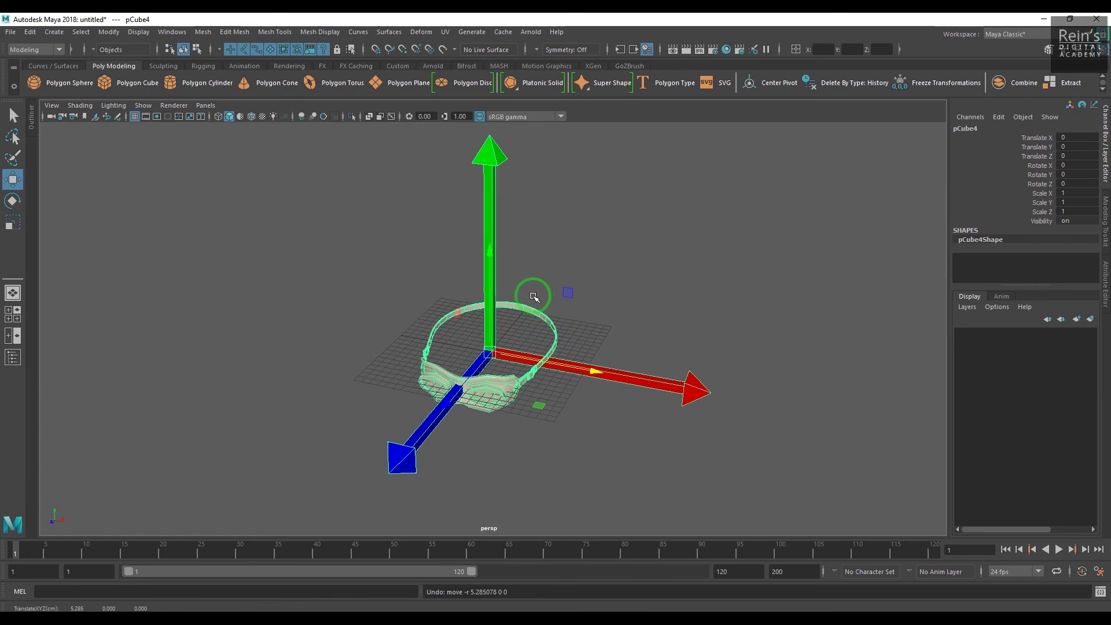
{"action": "left_click_drag", "start_coordinate": [456, 408], "coordinate": [395, 476]}
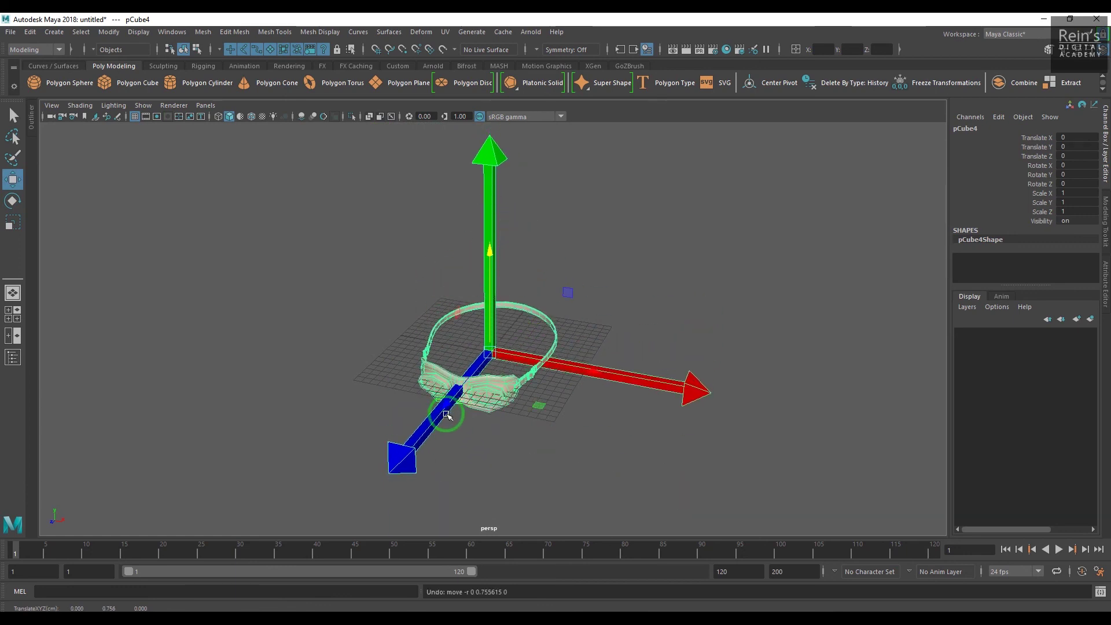
{"action": "key", "text": "ctrl+z"}
{"action": "key", "text": "ctrl+z"}
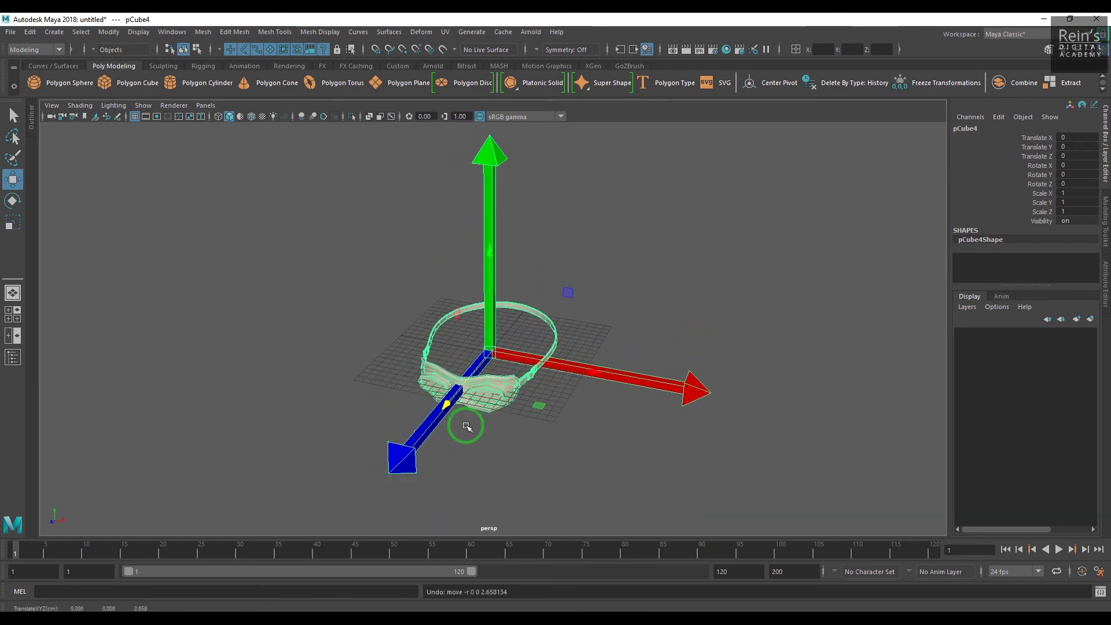
{"action": "left_click", "coordinate": [812, 409]}
{"action": "scroll", "coordinate": [677, 421], "scroll_direction": "up", "scroll_amount": 1}
{"action": "scroll", "coordinate": [696, 430], "scroll_direction": "up", "scroll_amount": 1}
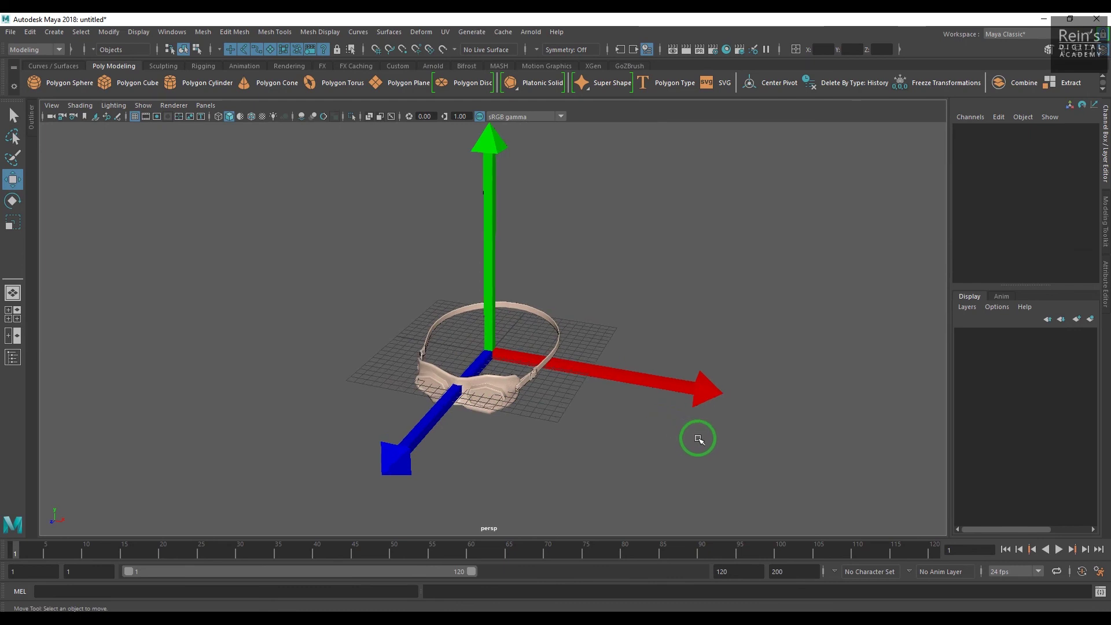